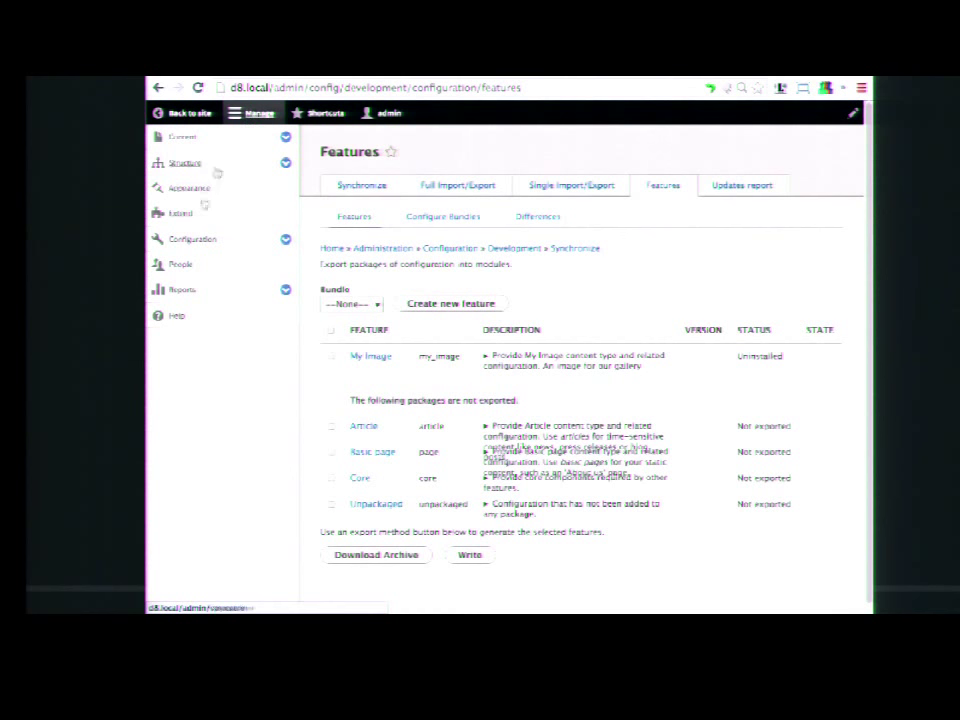
# Find the My Image module on the Extend page by searching "my im", enable it and save the configuration.
pyautogui.click(184, 216)
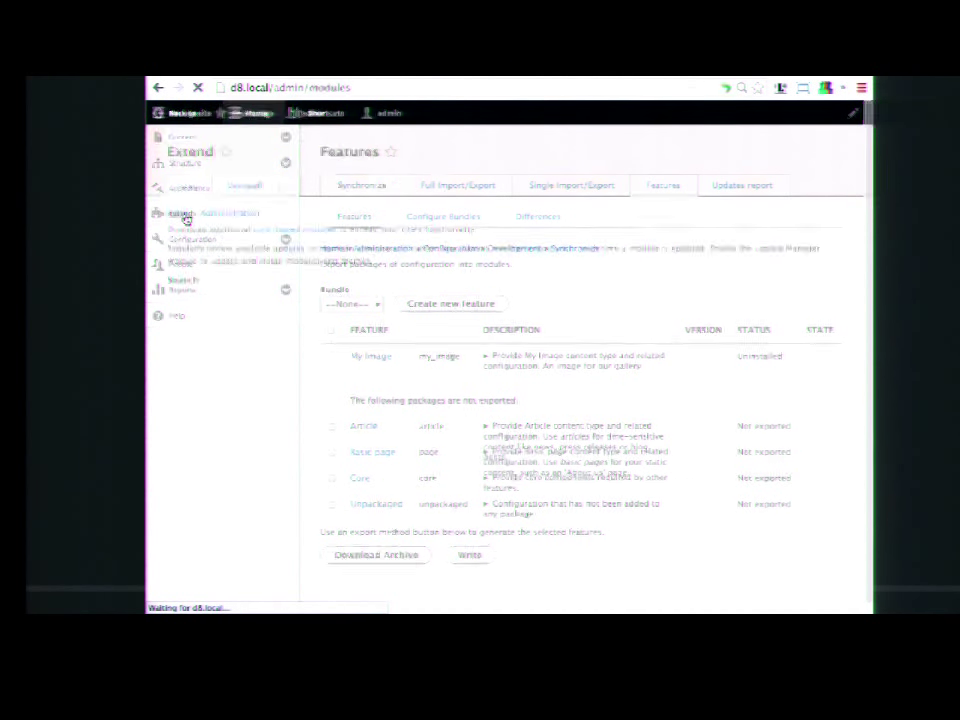
pyautogui.click(253, 116)
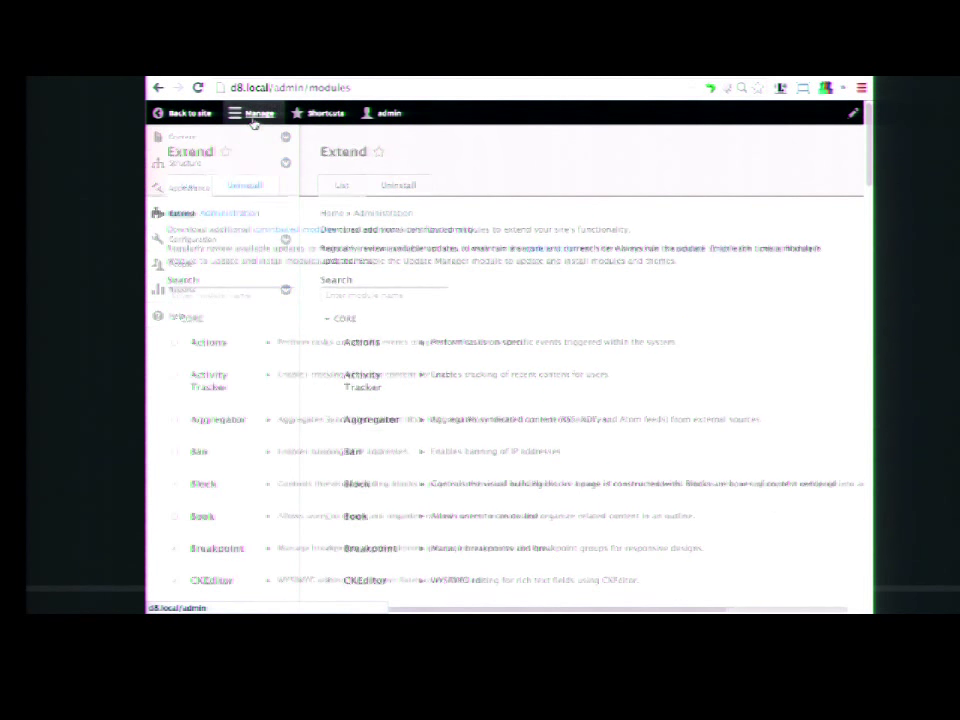
pyautogui.click(233, 299)
pyautogui.write('my im')
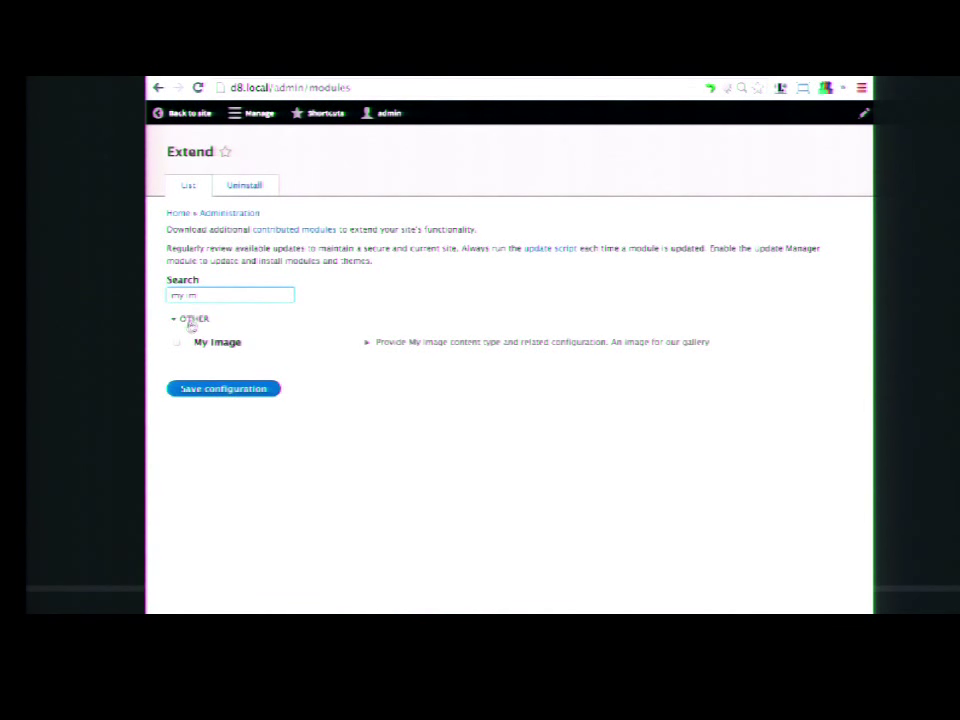
pyautogui.click(177, 342)
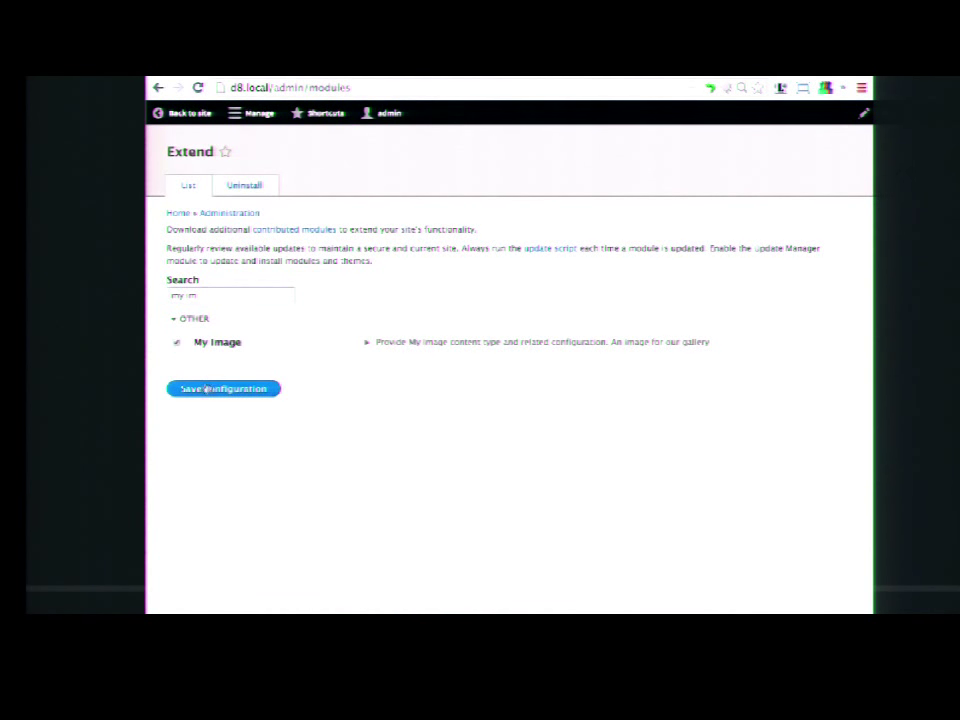
pyautogui.click(208, 390)
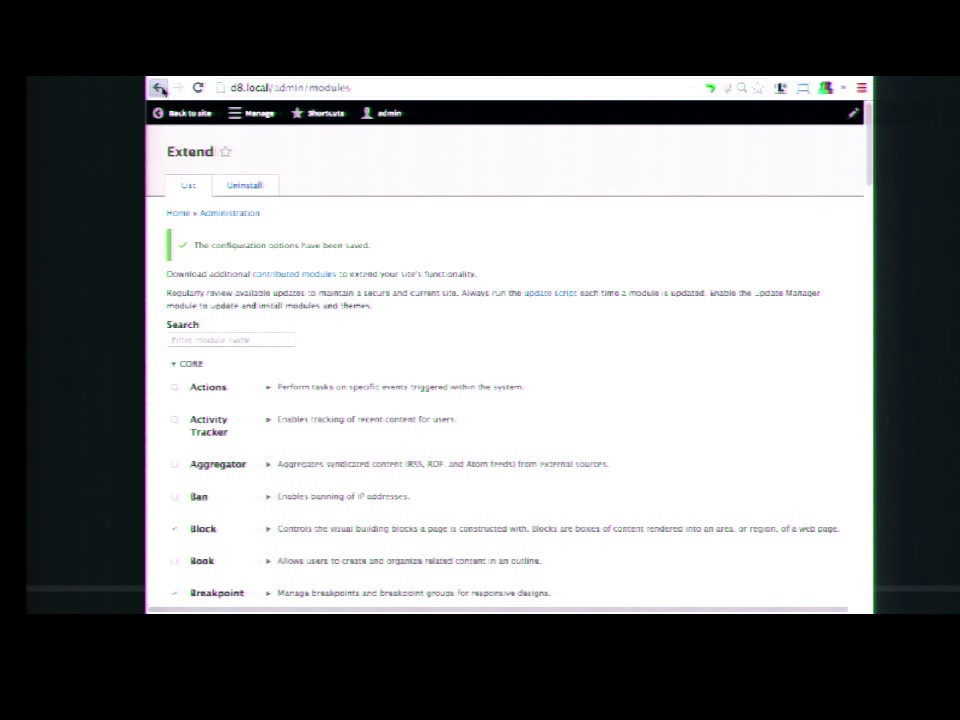
# Return to the Features overview and reload it to check the status of the My Image feature.
pyautogui.rightClick(158, 88)
pyautogui.click(172, 120)
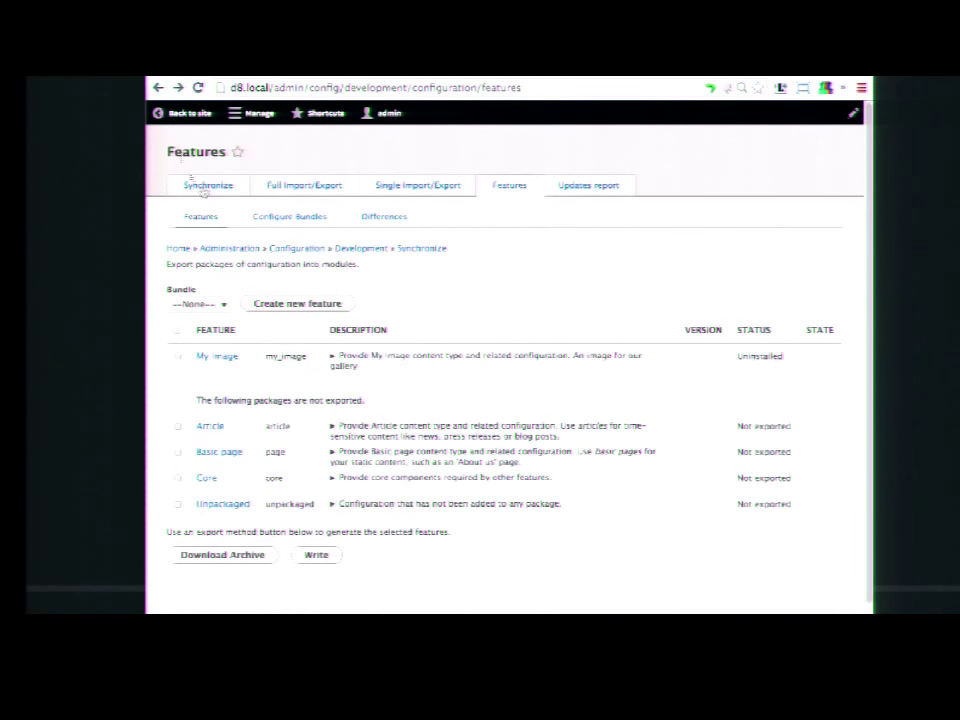
pyautogui.click(198, 88)
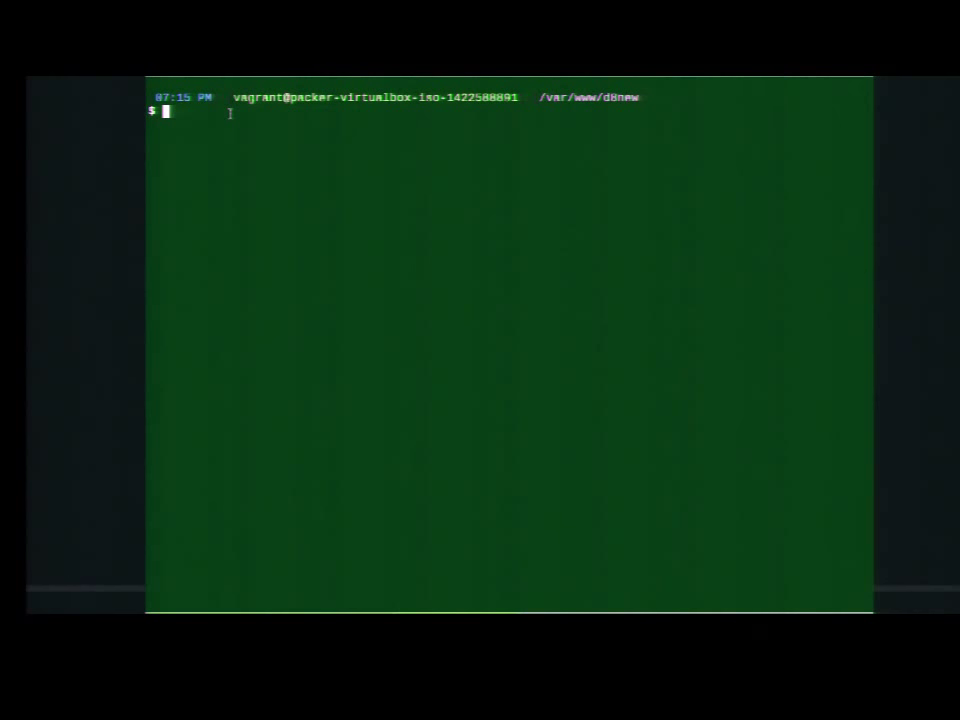
# In the terminal, list the d8new site root, change into its modules directory and list that directory's contents.
pyautogui.write('ls')
pyautogui.press('Return')
pyautogui.write('cd modules')
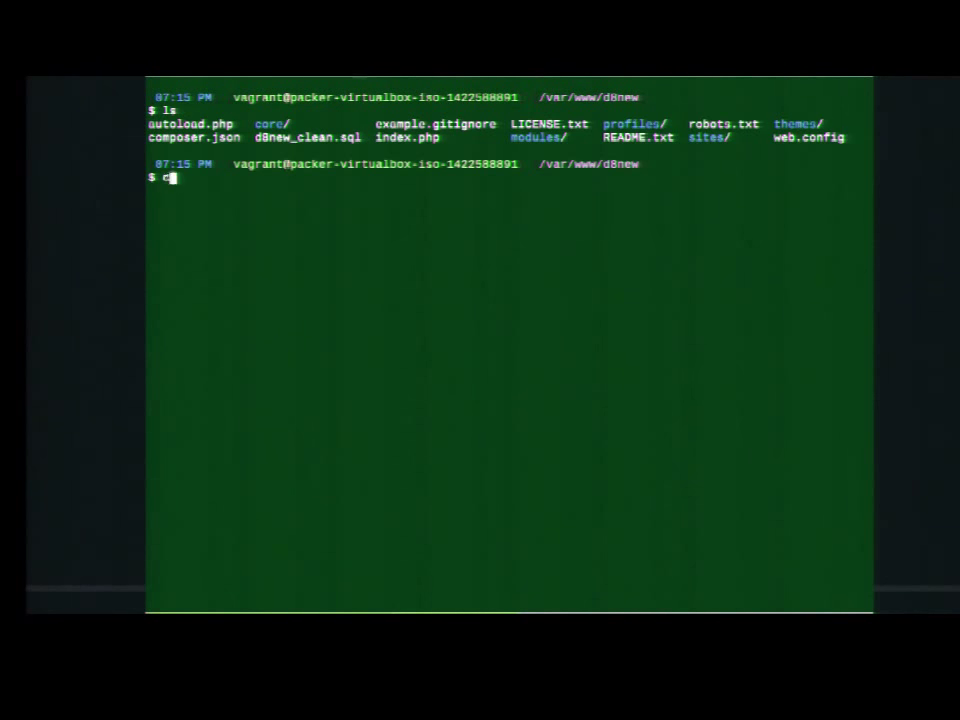
pyautogui.press('Return')
pyautogui.write('ls')
pyautogui.press('Return')
# Copy /tmp/my_image.tar.gz into the current modules directory and extract the archive with tar xvzf.
pyautogui.write('cp /tmp/')
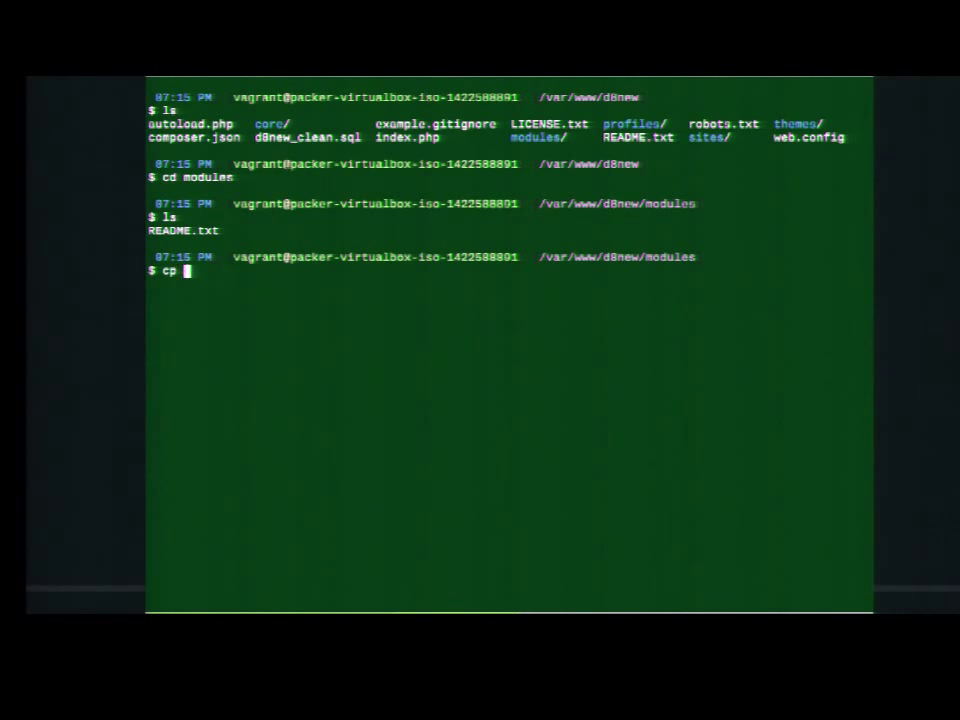
pyautogui.write('my')
pyautogui.press('Tab')
pyautogui.write('.')
pyautogui.press('Return')
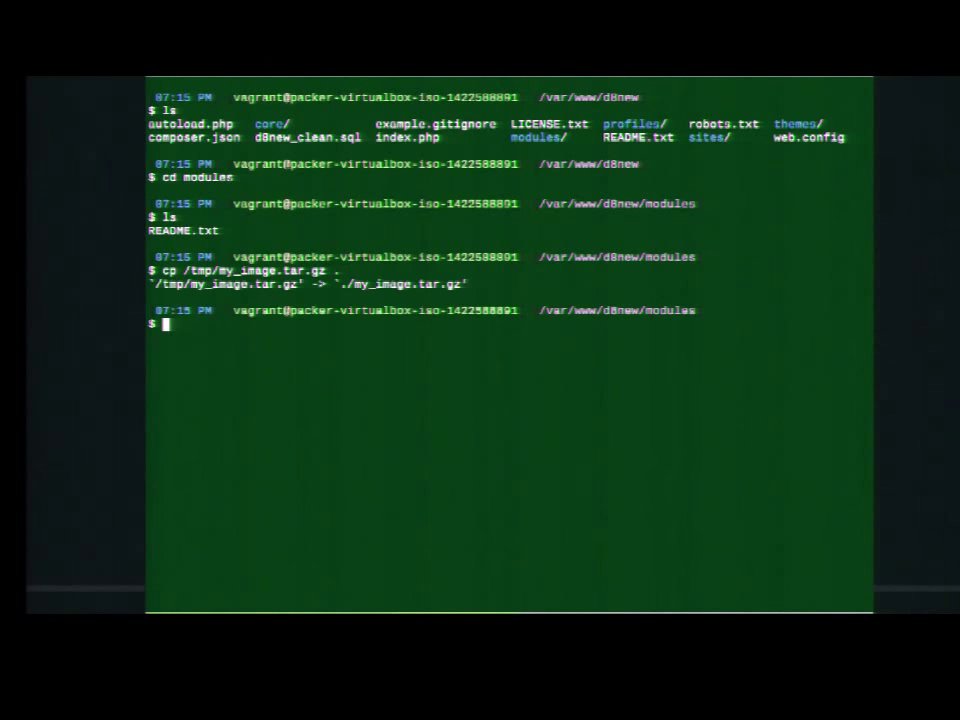
pyautogui.write('tar xvzf my')
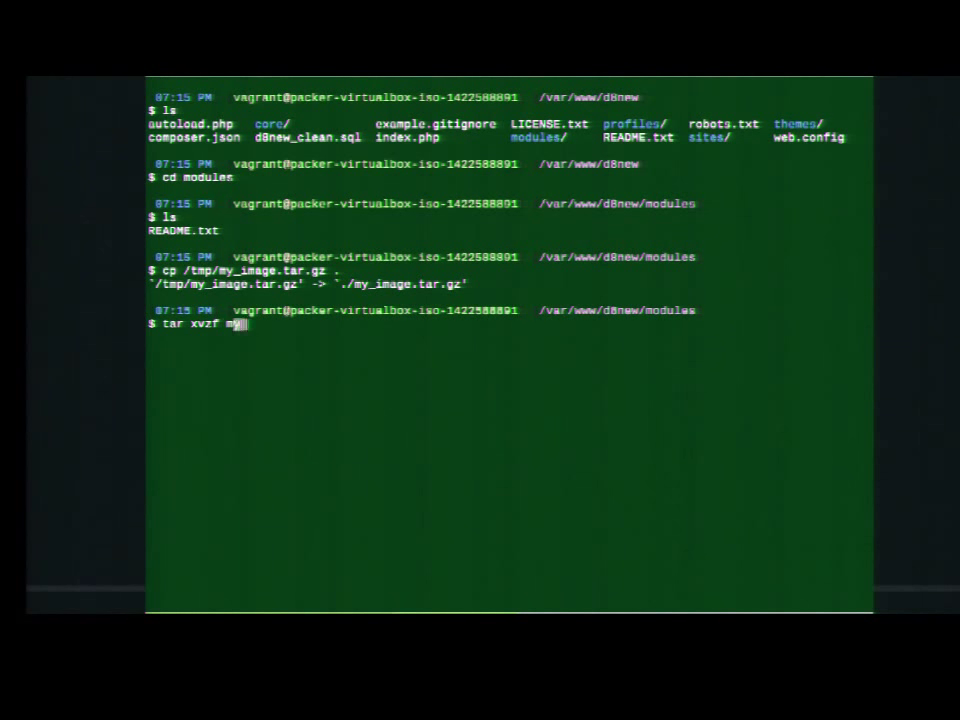
pyautogui.press('Tab')
pyautogui.press('Return')
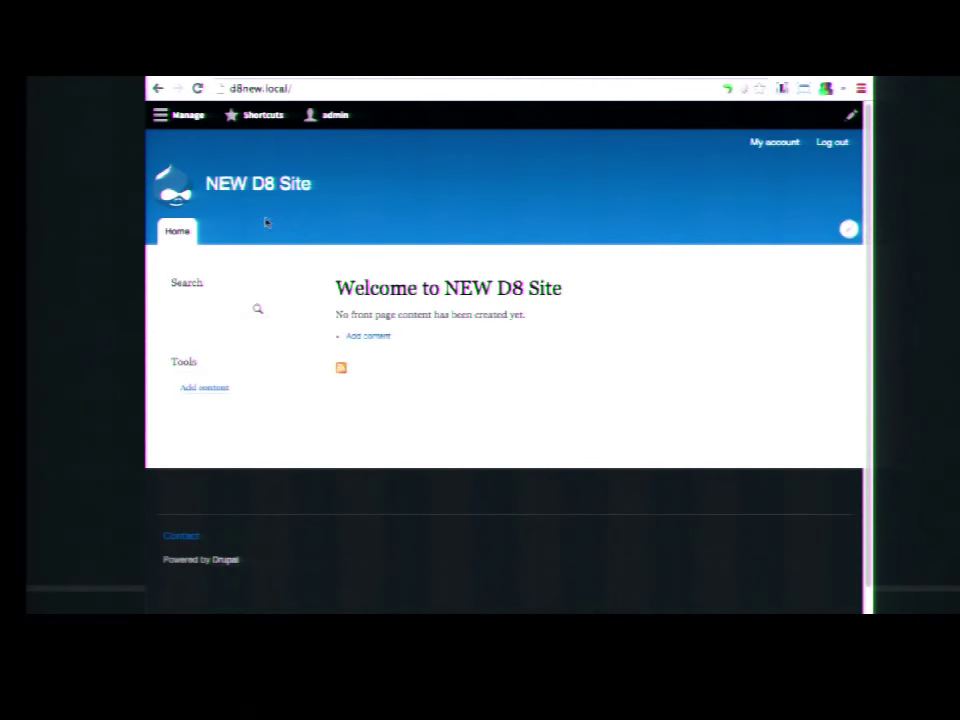
# Switch to the NEW D8 Site in the browser, open its module list and search for "features".
pyautogui.click(186, 115)
pyautogui.click(186, 227)
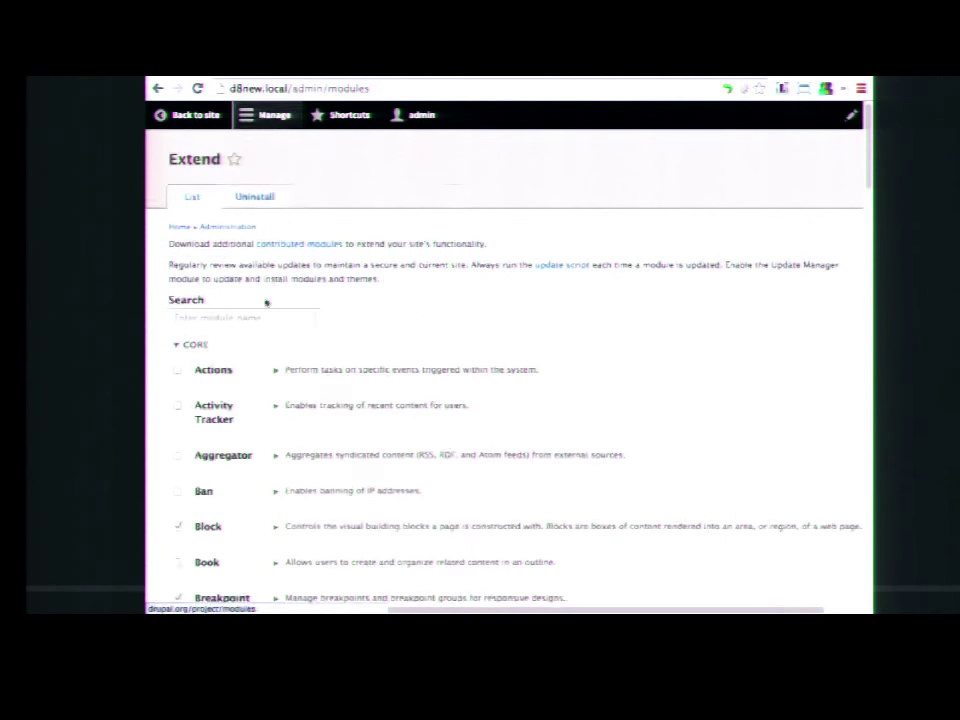
pyautogui.click(268, 320)
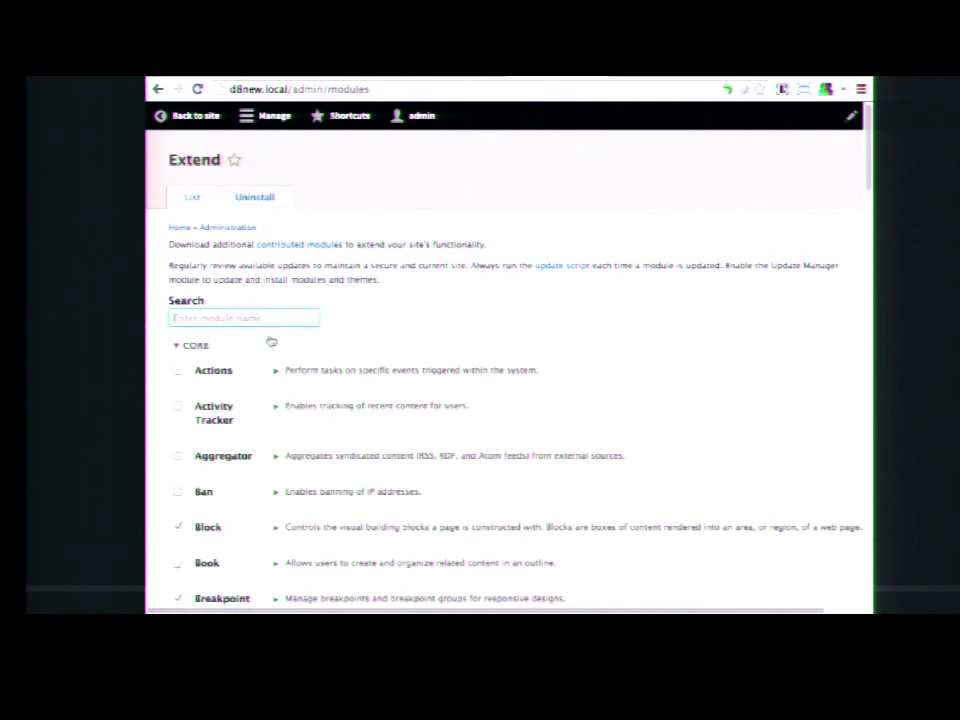
pyautogui.write('features')
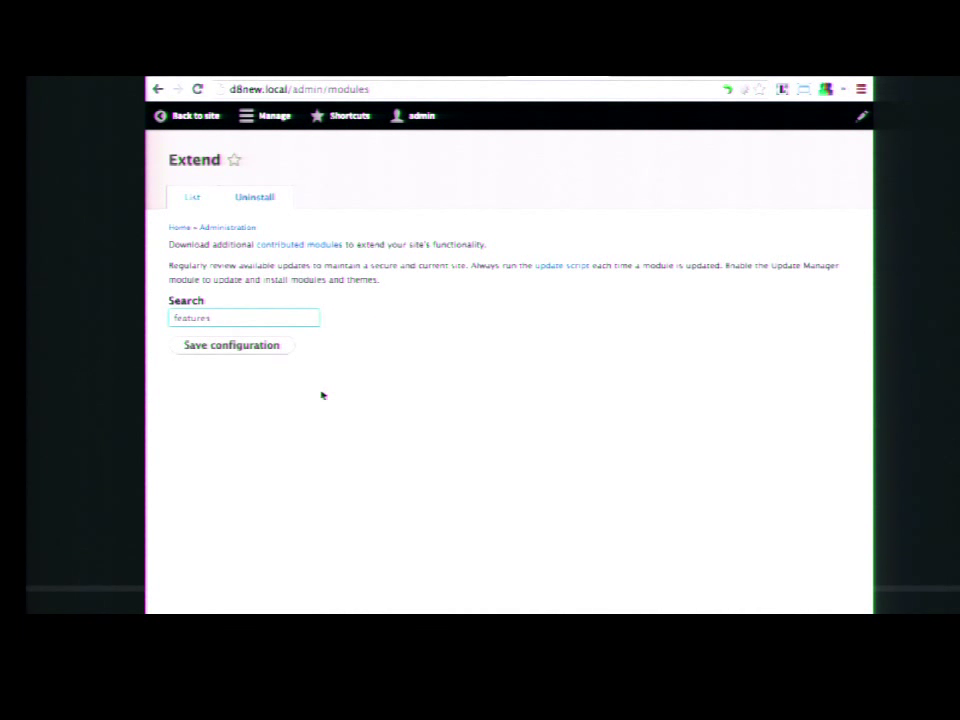
# Change the module search to "my i", enable the My Image module and save the configuration.
pyautogui.press('BackSpace')
pyautogui.press('BackSpace')
pyautogui.press('BackSpace')
pyautogui.press('BackSpace')
pyautogui.press('BackSpace')
pyautogui.press('BackSpace')
pyautogui.press('BackSpace')
pyautogui.press('BackSpace')
pyautogui.write('my i')
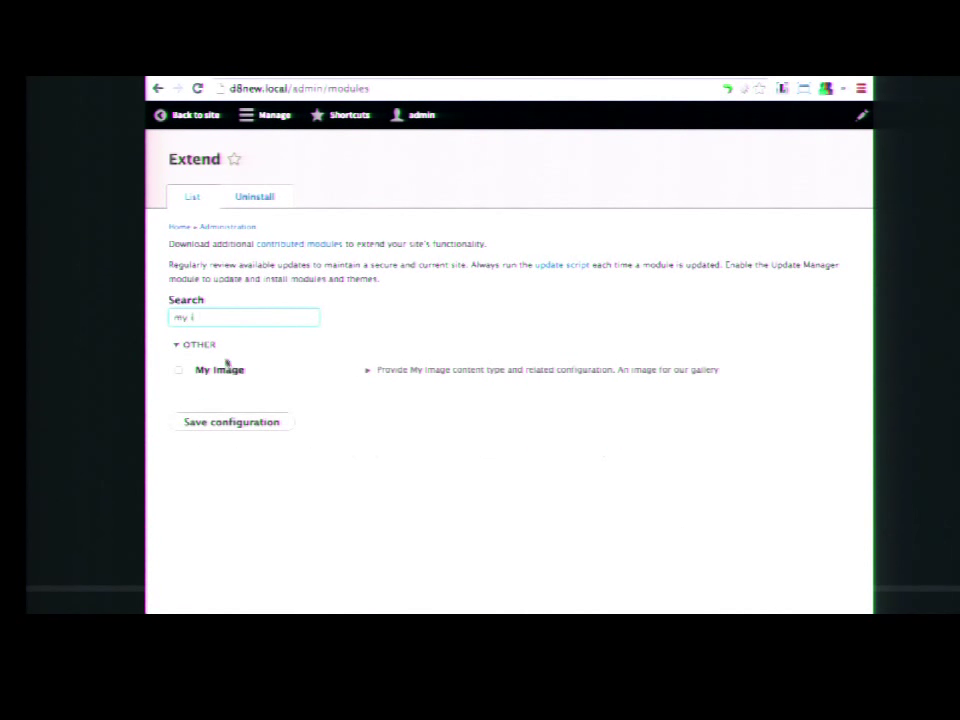
pyautogui.click(225, 371)
pyautogui.click(235, 422)
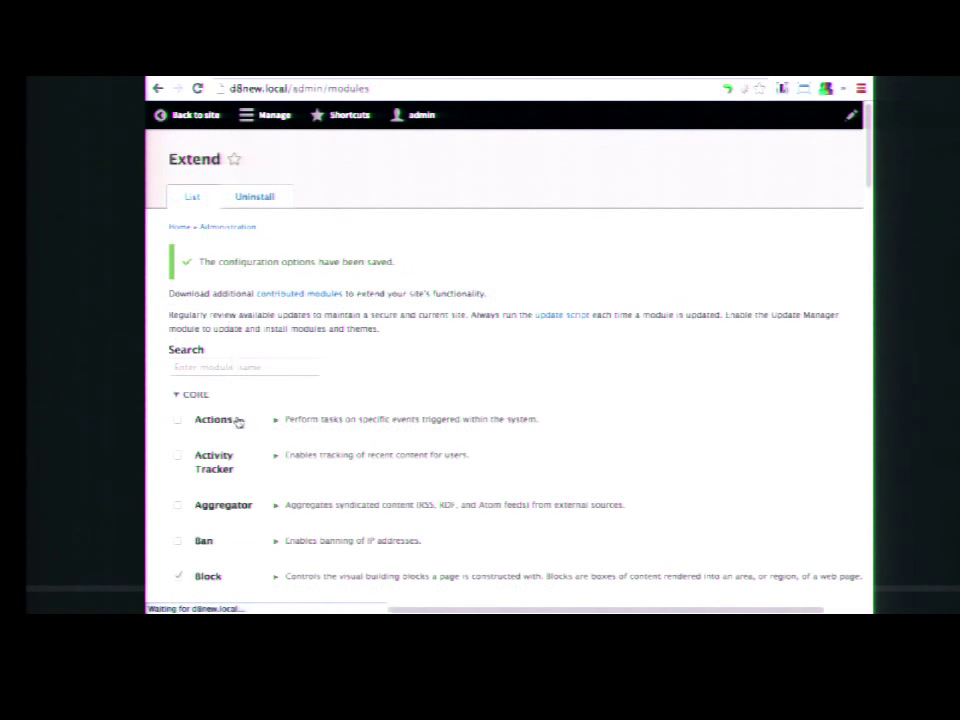
# Go back to the site and publish a My Image item titled Isis, with the isisb.jpg picture and alternative text Isis.
pyautogui.click(200, 116)
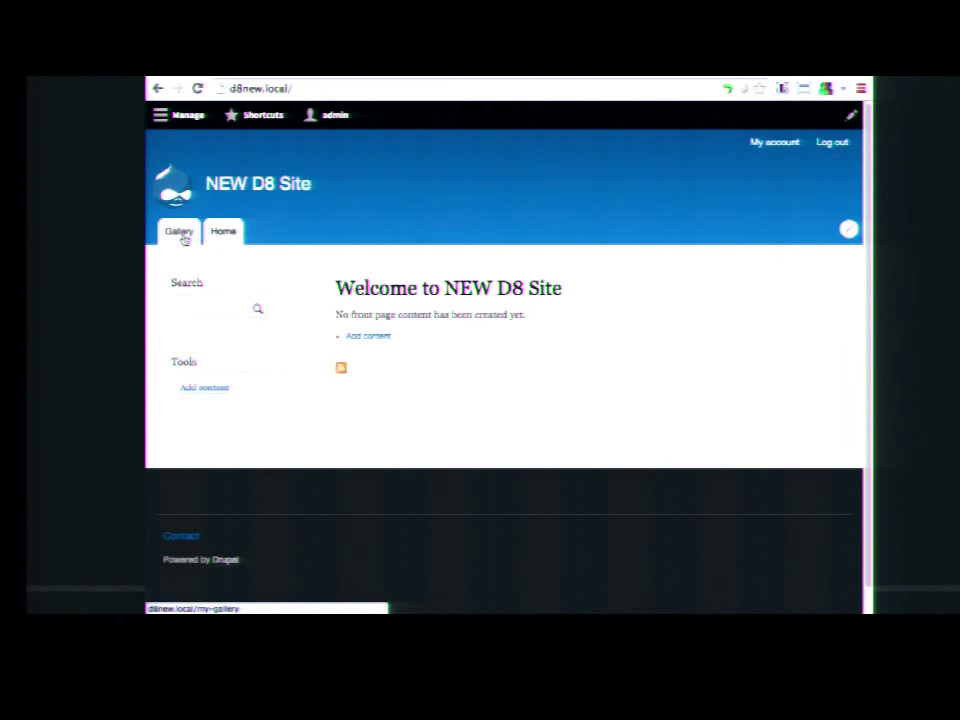
pyautogui.click(214, 389)
pyautogui.click(212, 270)
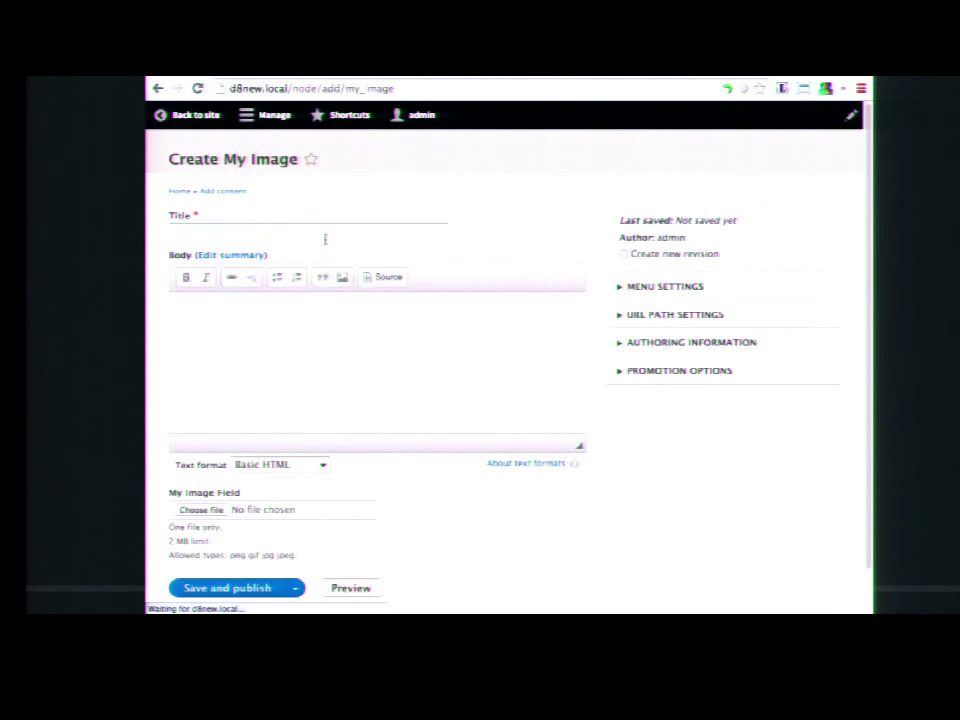
pyautogui.click(324, 234)
pyautogui.write('Isis')
pyautogui.click(201, 510)
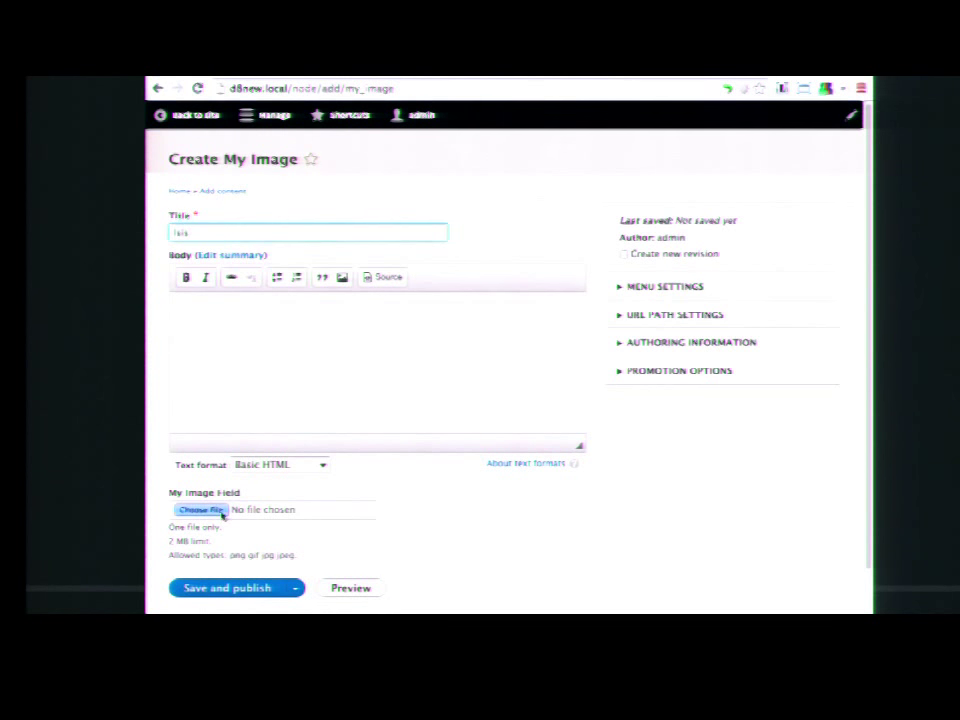
pyautogui.doubleClick(259, 256)
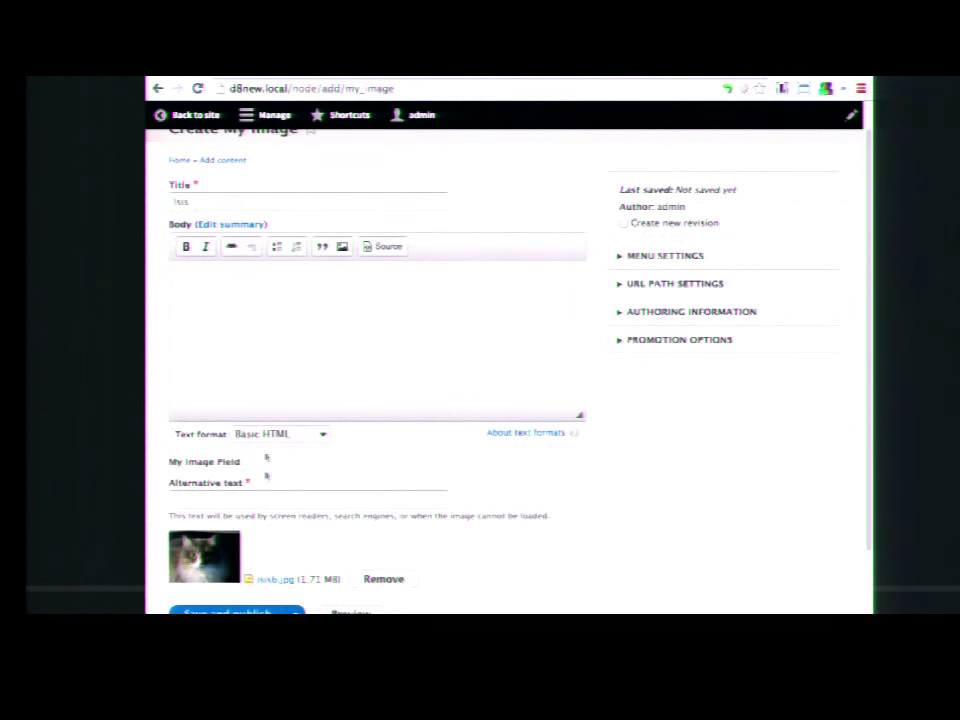
pyautogui.click(266, 495)
pyautogui.write('Isis')
pyautogui.scroll(-1, 400, 400)
pyautogui.click(250, 587)
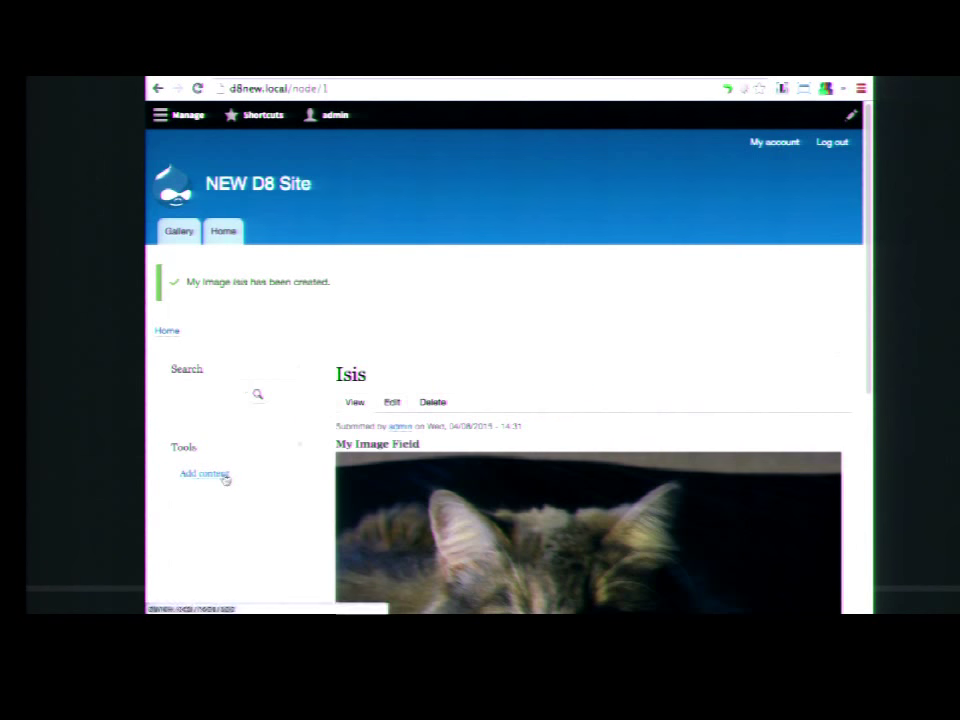
# Publish another My Image item titled Neeka, with its picture and alternative text Neeka, and open the Gallery page.
pyautogui.click(222, 474)
pyautogui.click(210, 269)
pyautogui.click(238, 234)
pyautogui.write('Neeka')
pyautogui.click(212, 509)
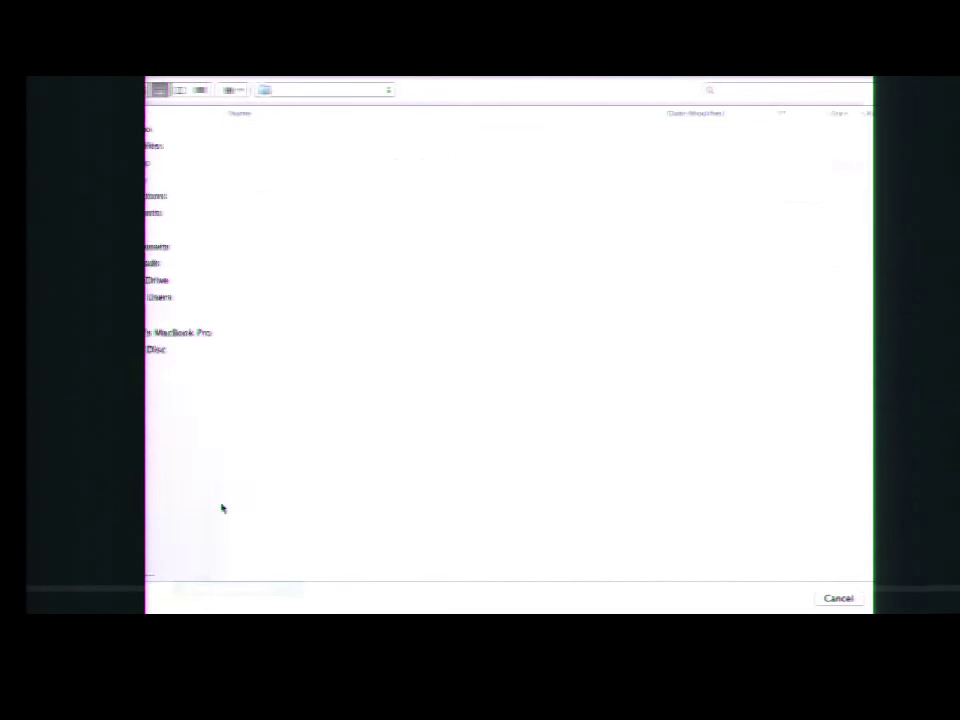
pyautogui.doubleClick(277, 193)
pyautogui.click(243, 532)
pyautogui.write('Neeka')
pyautogui.scroll(-2, 243, 534)
pyautogui.click(243, 540)
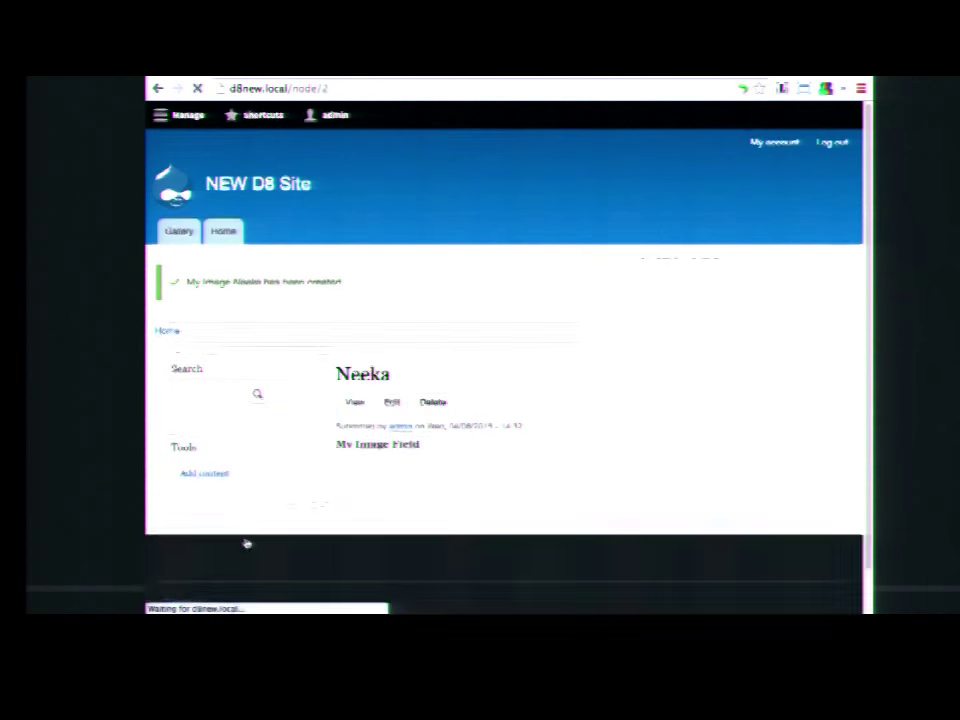
pyautogui.click(185, 243)
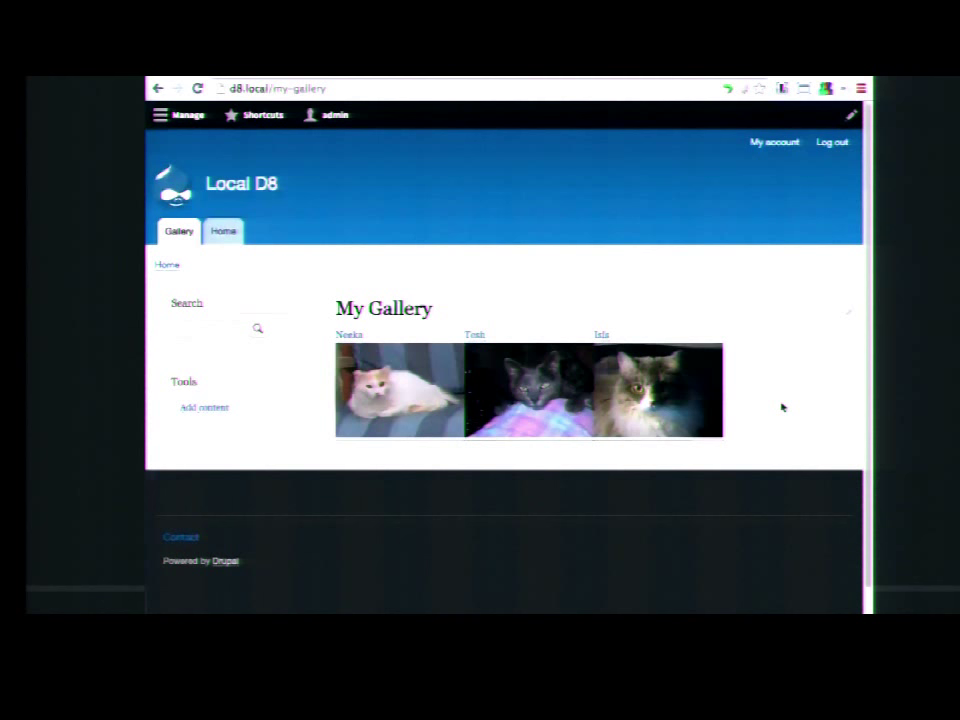
# On the Local D8 site's gallery page, edit the view to change its title to "My CAT Gallery" and save it.
pyautogui.click(848, 316)
pyautogui.click(838, 331)
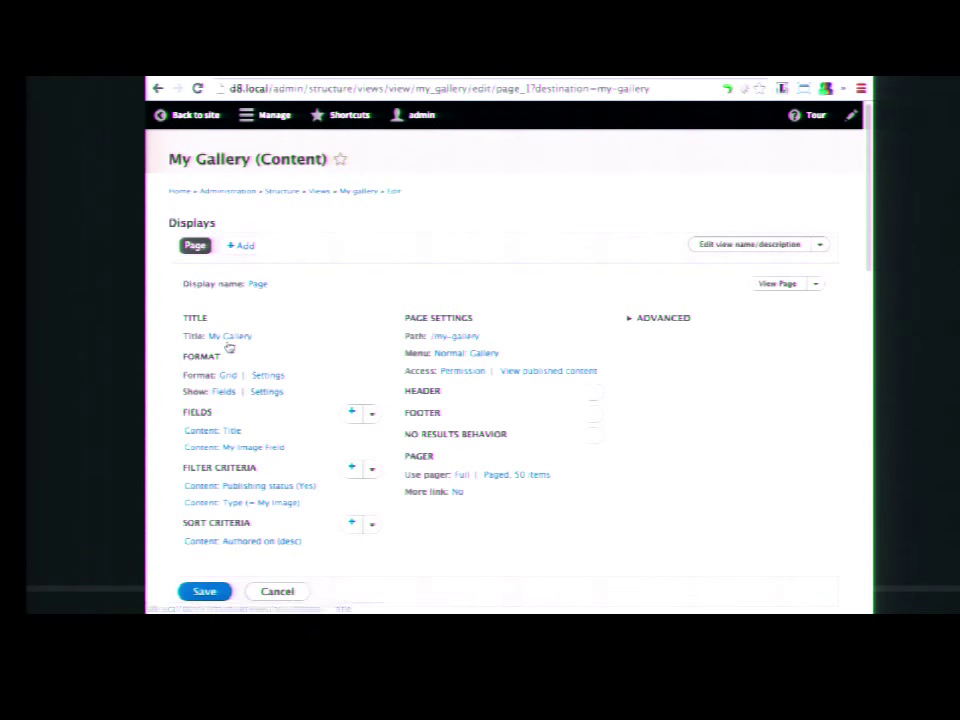
pyautogui.click(230, 337)
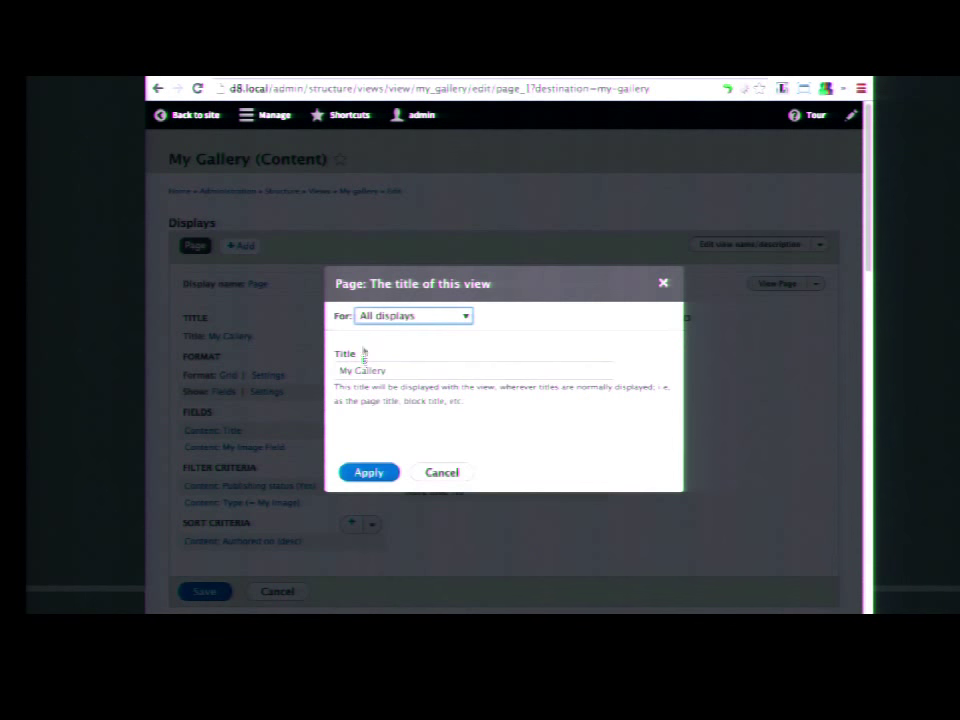
pyautogui.click(357, 370)
pyautogui.write('CAT')
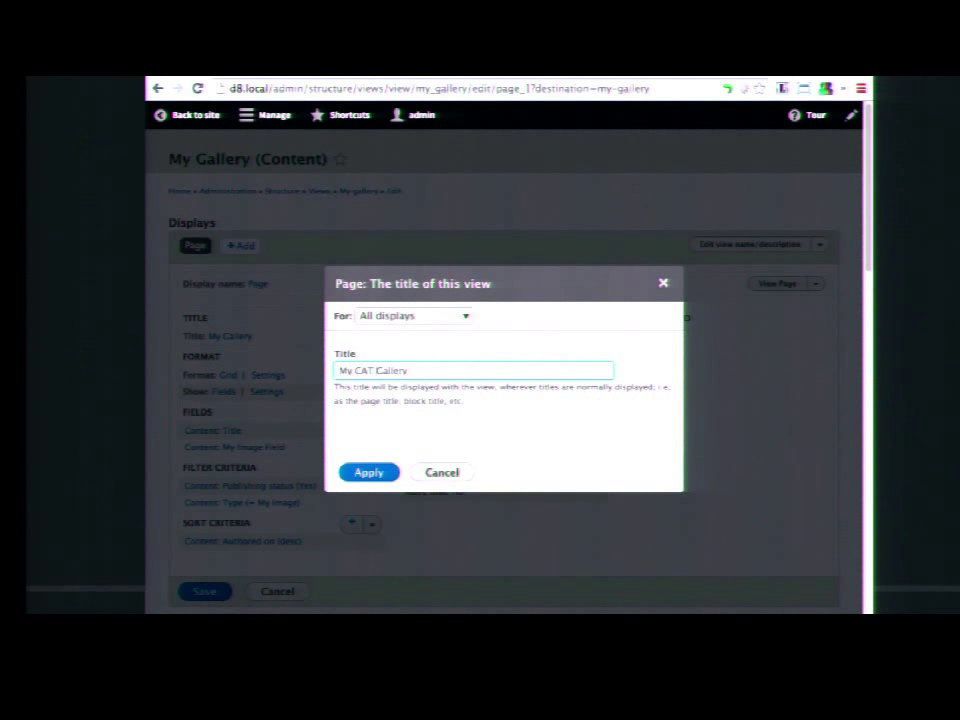
pyautogui.click(369, 472)
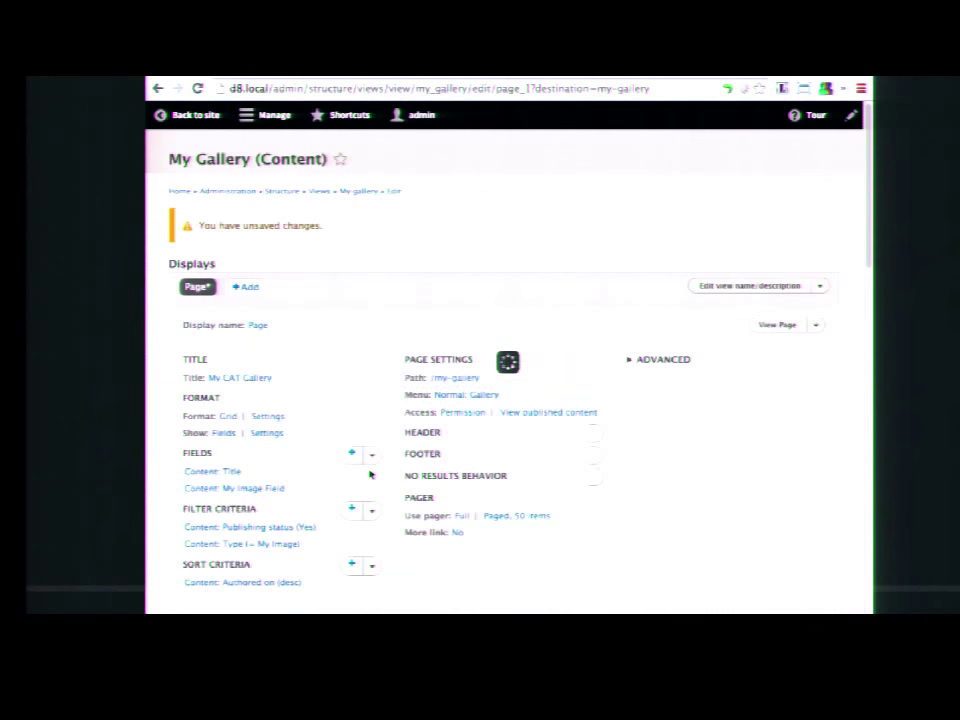
pyautogui.scroll(-2, 370, 476)
pyautogui.click(208, 536)
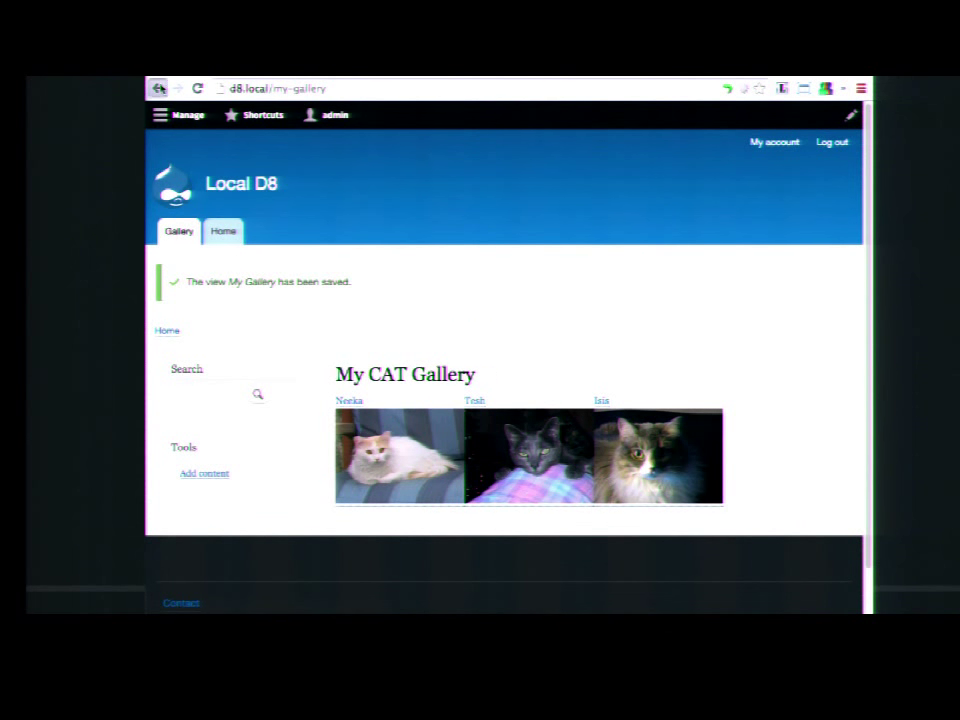
# Return to the Features overview and expand the My Image feature's description to examine which configuration changed.
pyautogui.rightClick(158, 88)
pyautogui.click(185, 136)
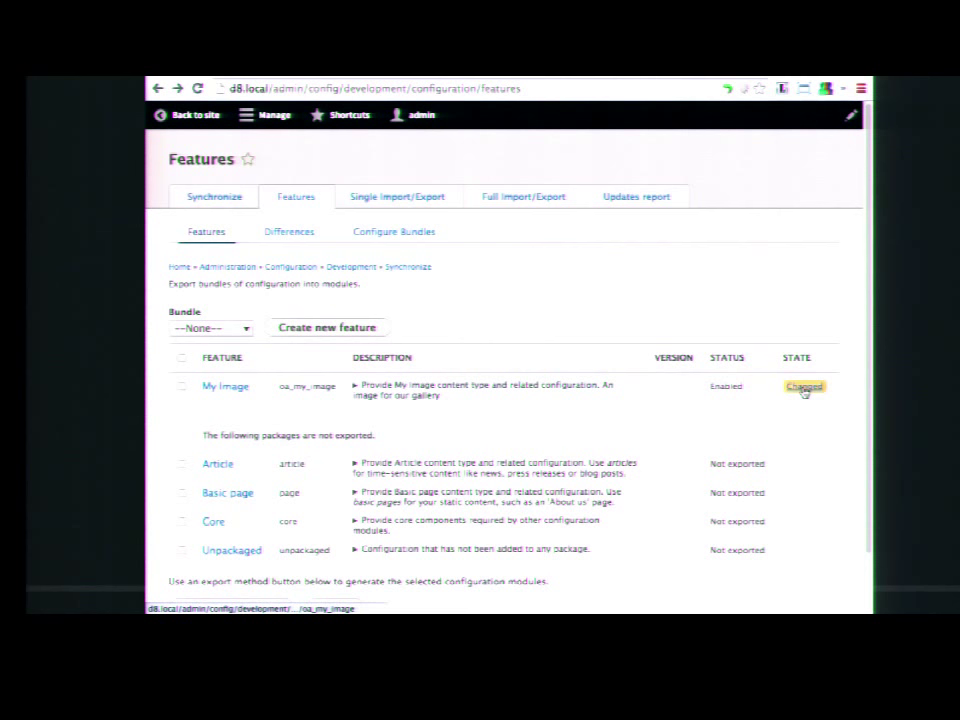
pyautogui.click(490, 389)
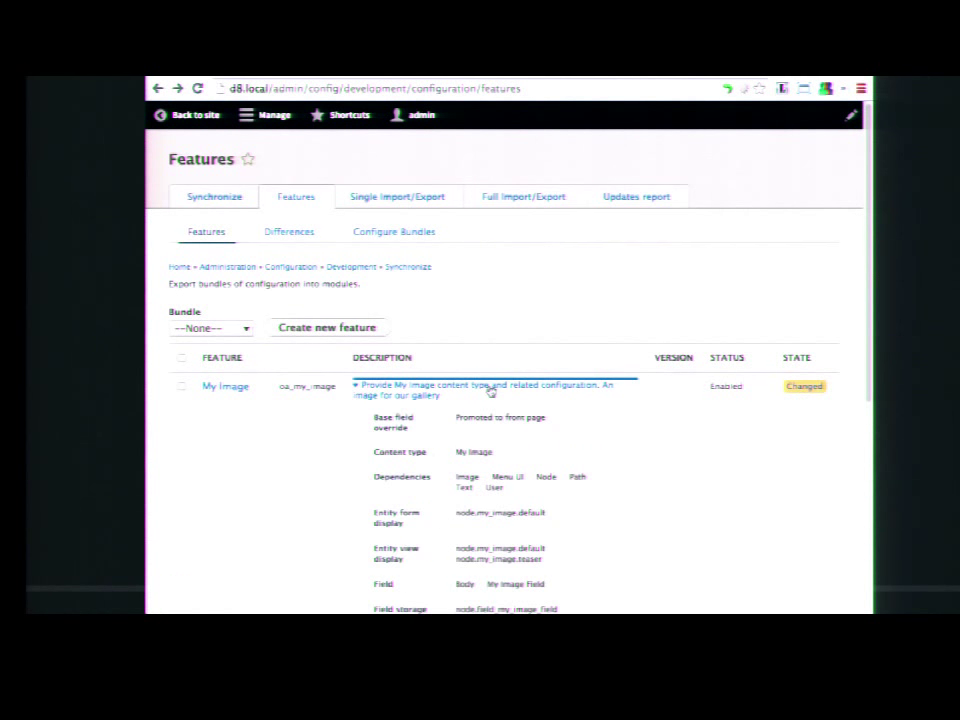
pyautogui.scroll(-1, 514, 418)
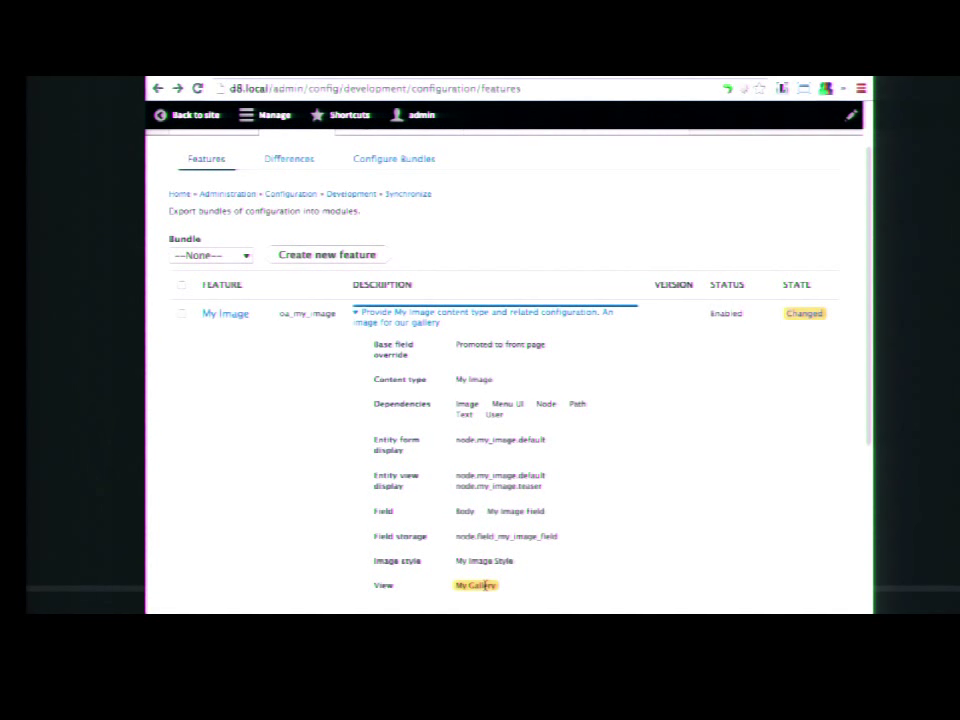
# Open the My Image feature's differences and import the views.view.my_gallery change into the active configuration.
pyautogui.click(805, 318)
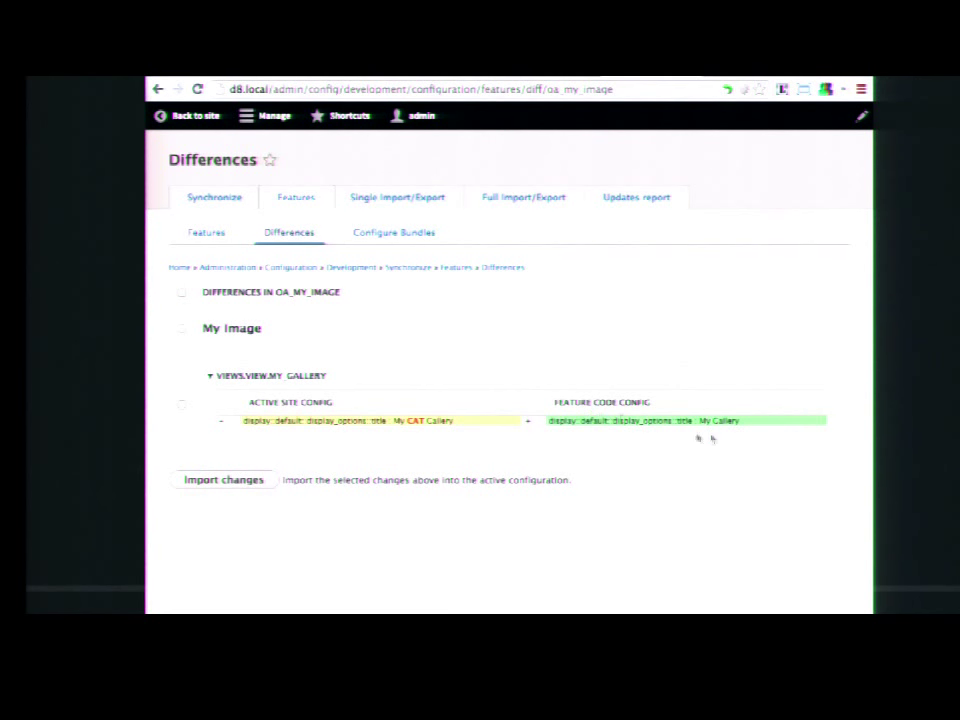
pyautogui.click(181, 405)
pyautogui.click(222, 481)
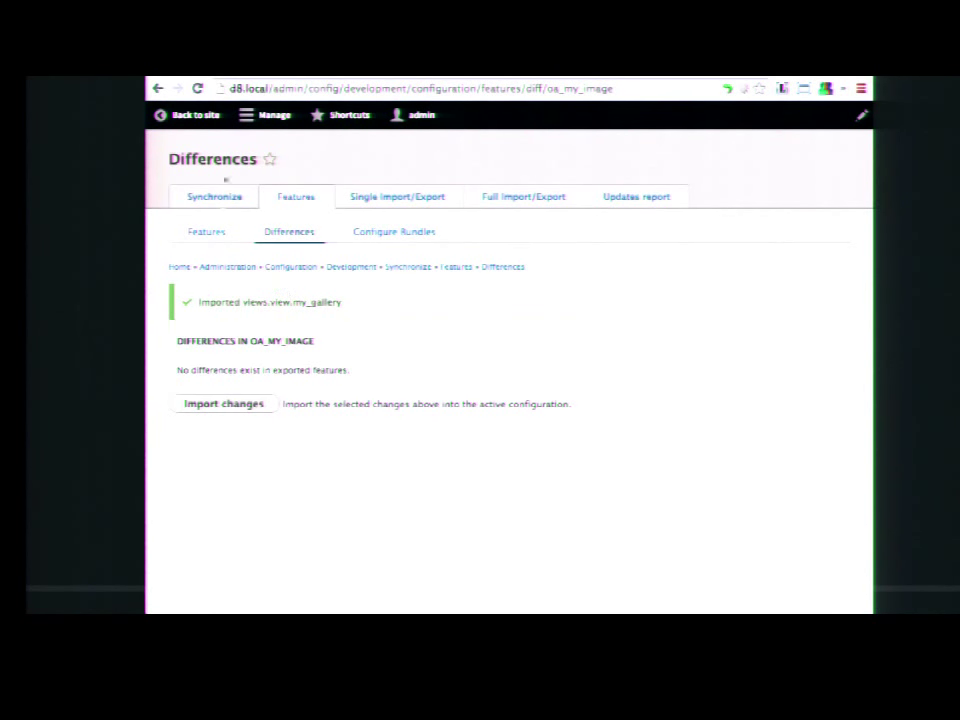
# Return to the gallery page, reload it, then set the view's title to "My CAT Gallery" again and save the view.
pyautogui.click(209, 120)
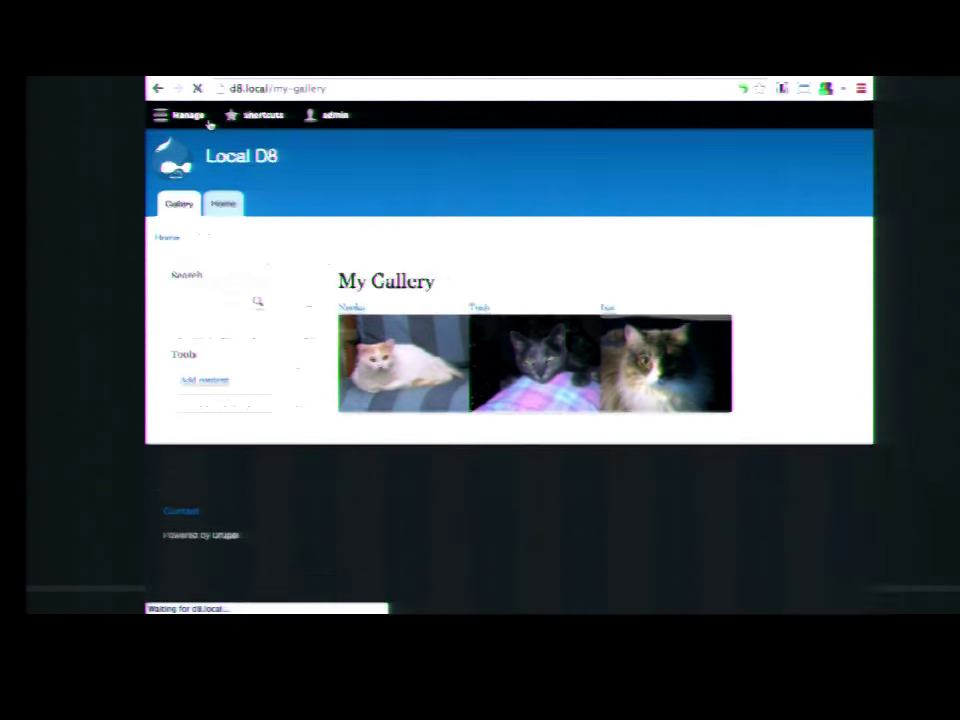
pyautogui.click(197, 89)
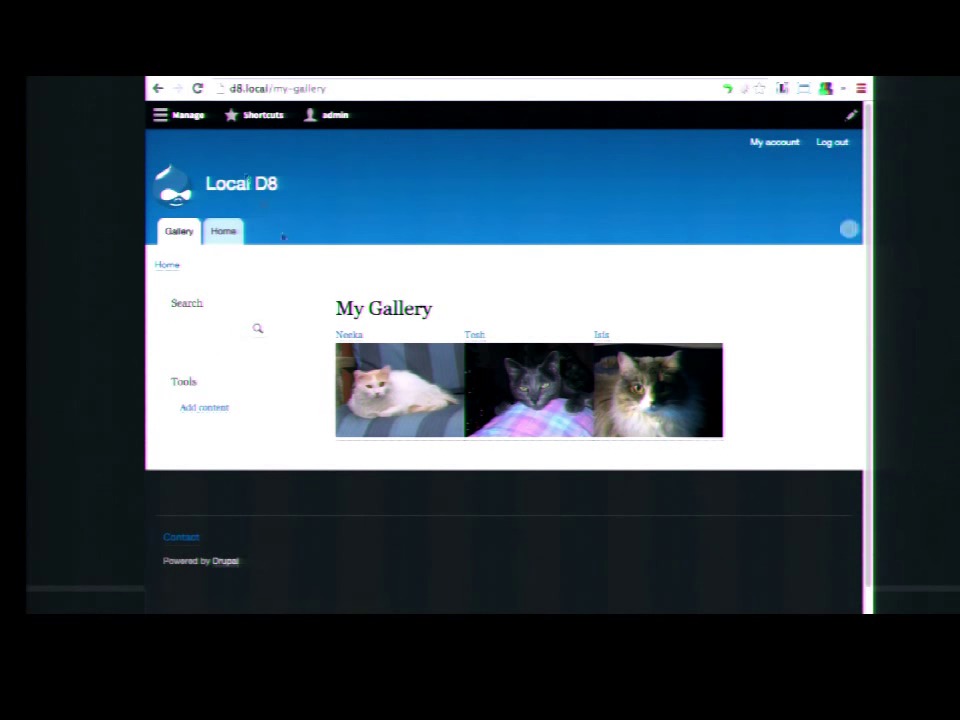
pyautogui.click(848, 315)
pyautogui.click(838, 331)
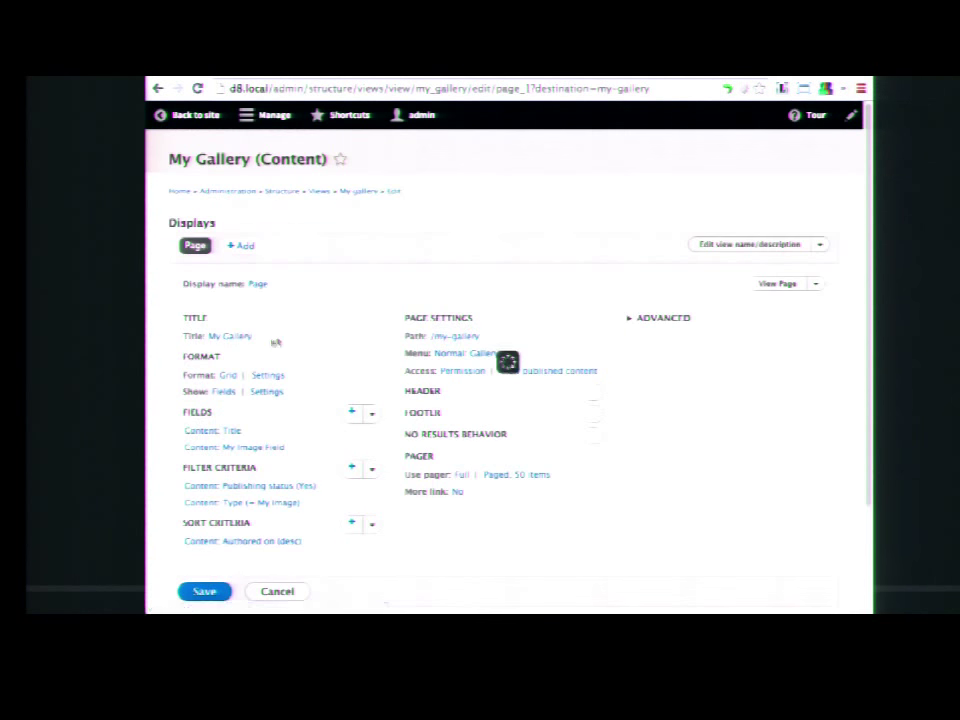
pyautogui.click(240, 338)
pyautogui.click(357, 370)
pyautogui.write('CAT Gallery')
pyautogui.click(369, 470)
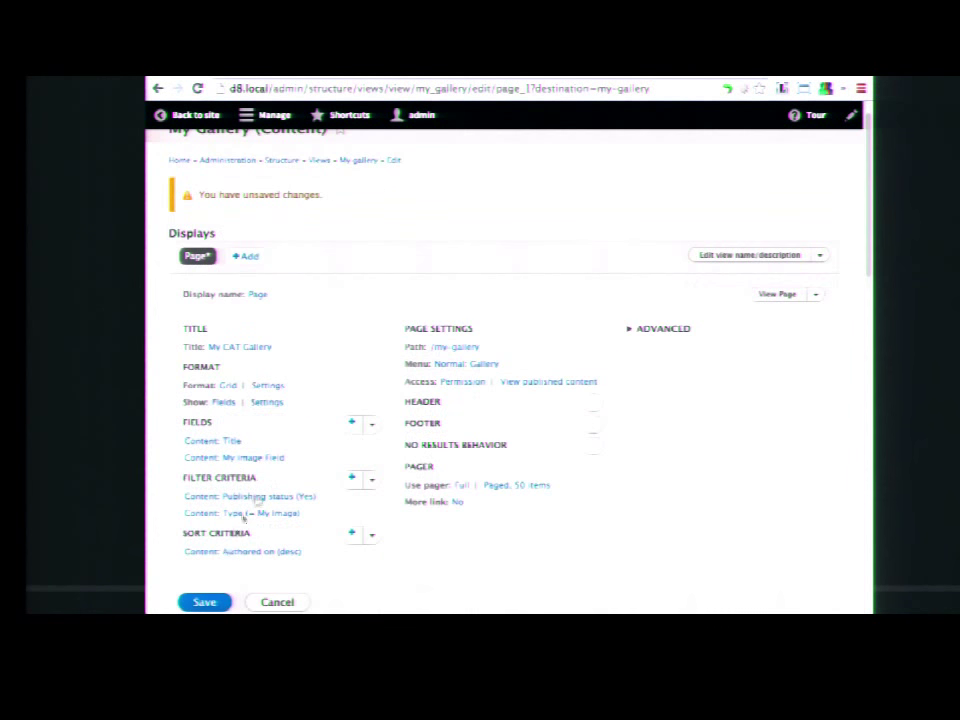
pyautogui.click(211, 602)
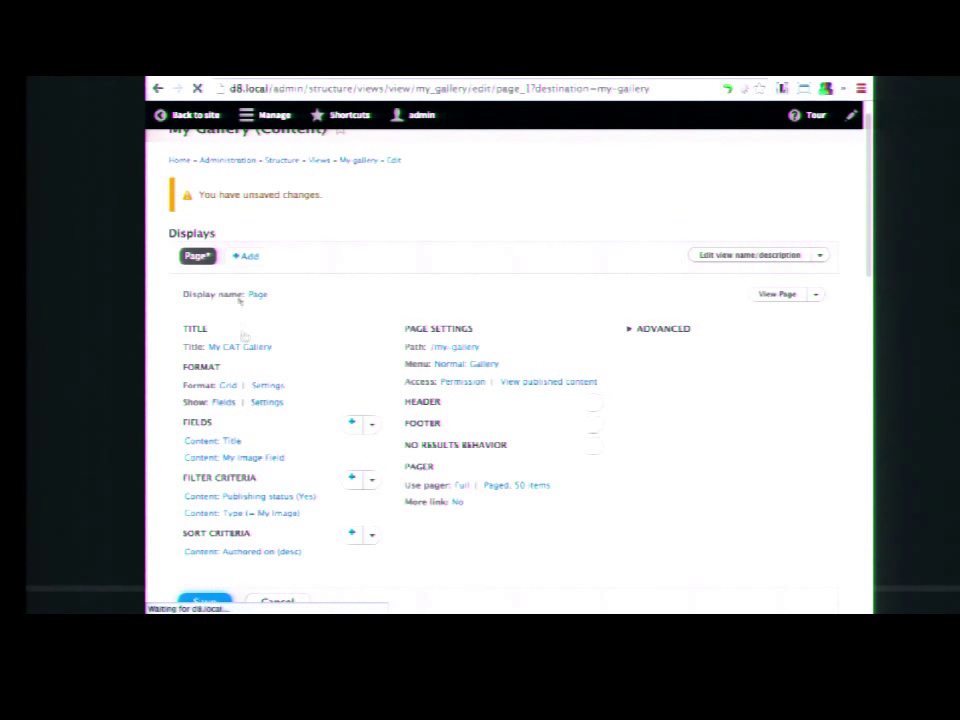
# Return to the Features overview, select the changed My Image feature and write it to the custom modules folder.
pyautogui.rightClick(158, 89)
pyautogui.click(188, 166)
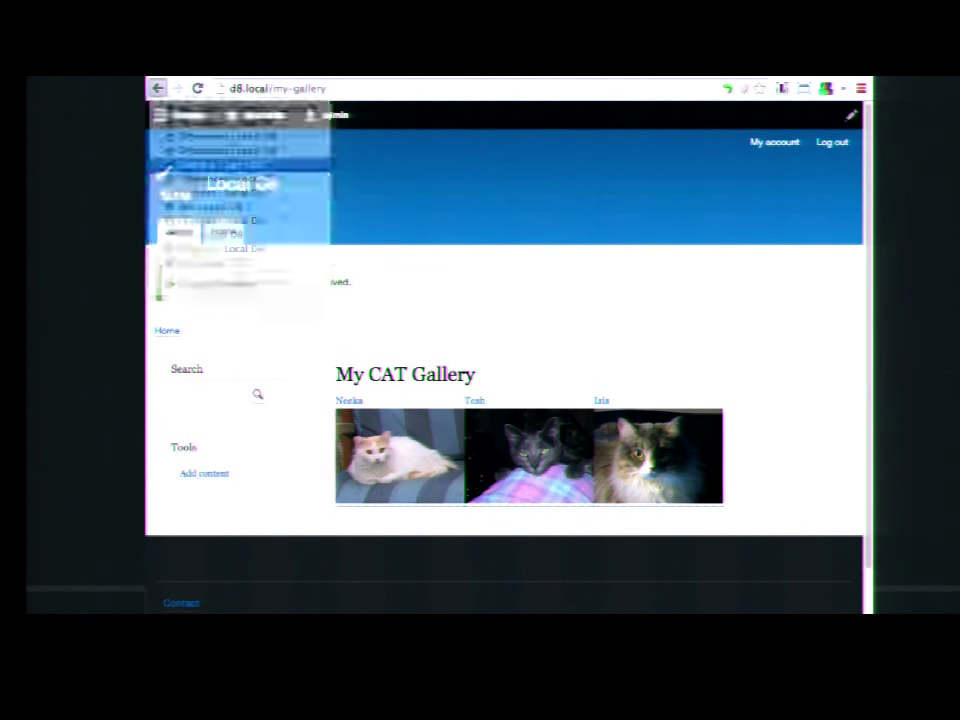
pyautogui.click(181, 389)
pyautogui.scroll(-1, 300, 422)
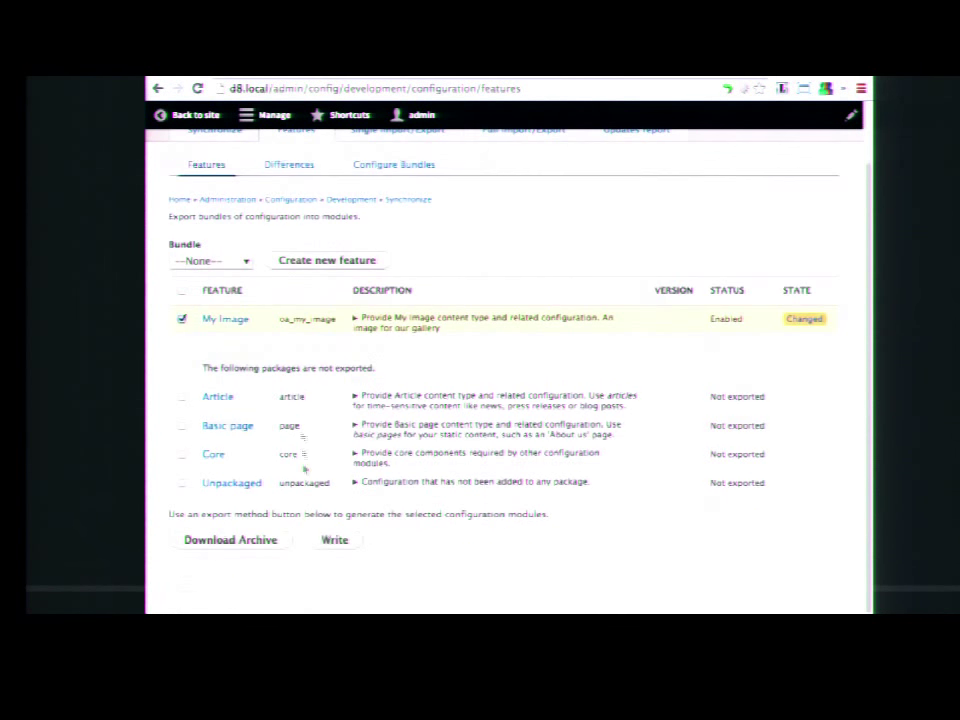
pyautogui.click(334, 540)
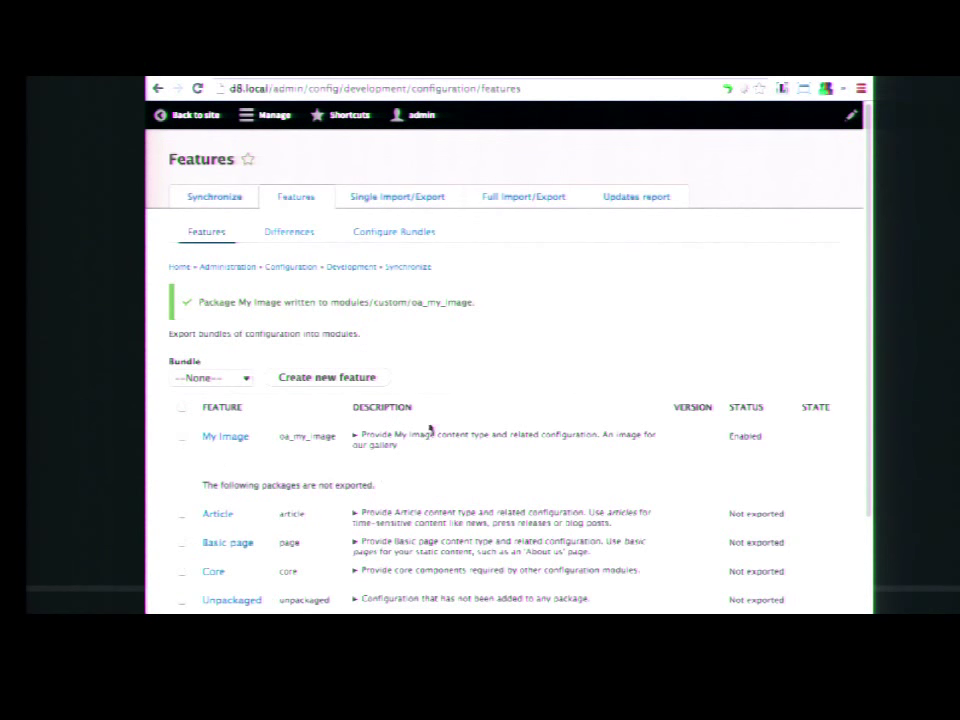
# In PhpStorm, open views.view.my_gallery.yml from oa_my_image's config/install folder and search for "title:" to examine the exported view title.
pyautogui.click(203, 114)
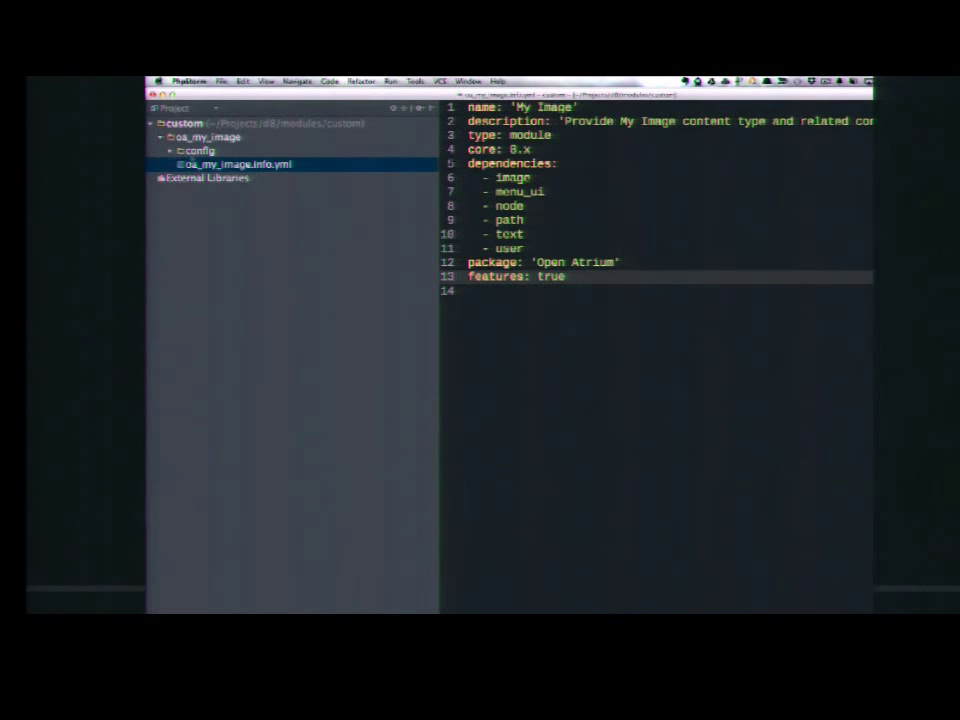
pyautogui.click(190, 151)
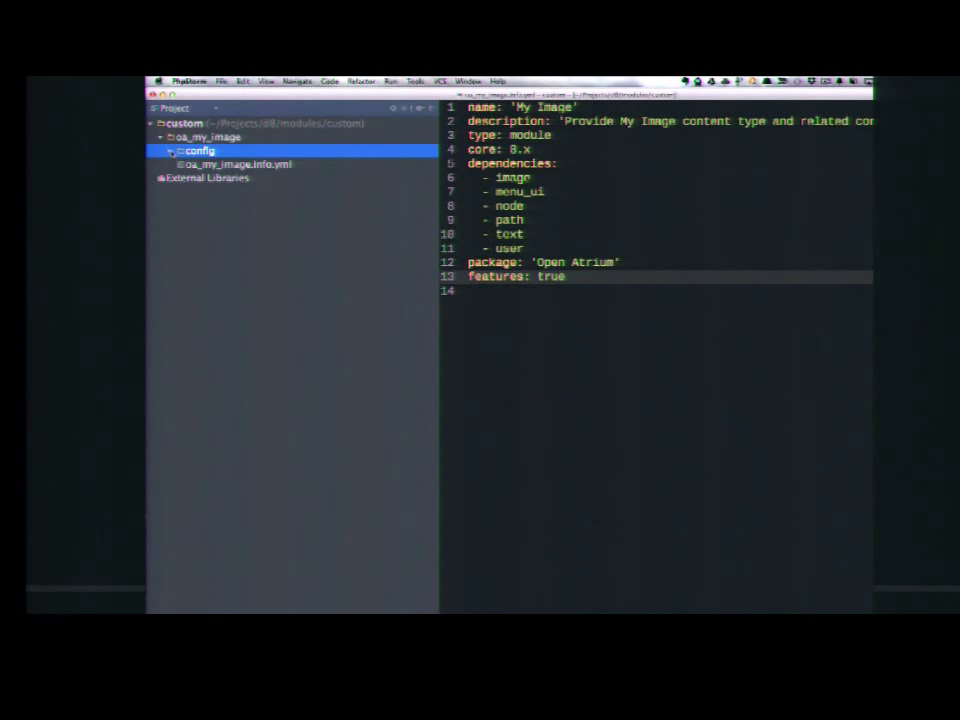
pyautogui.click(170, 151)
pyautogui.doubleClick(265, 300)
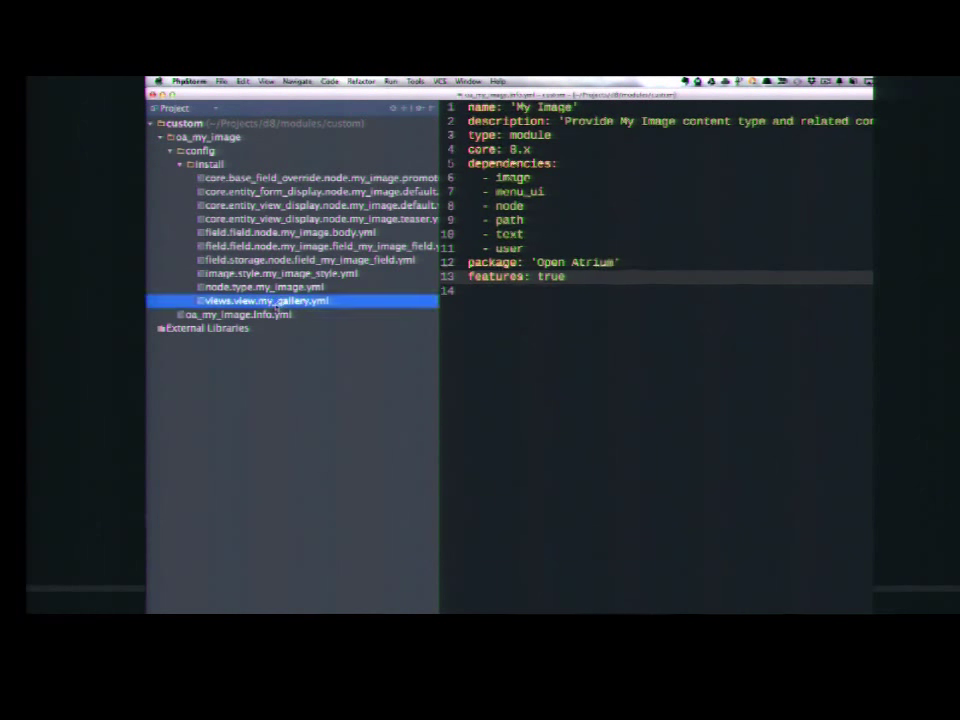
pyautogui.press('super+f')
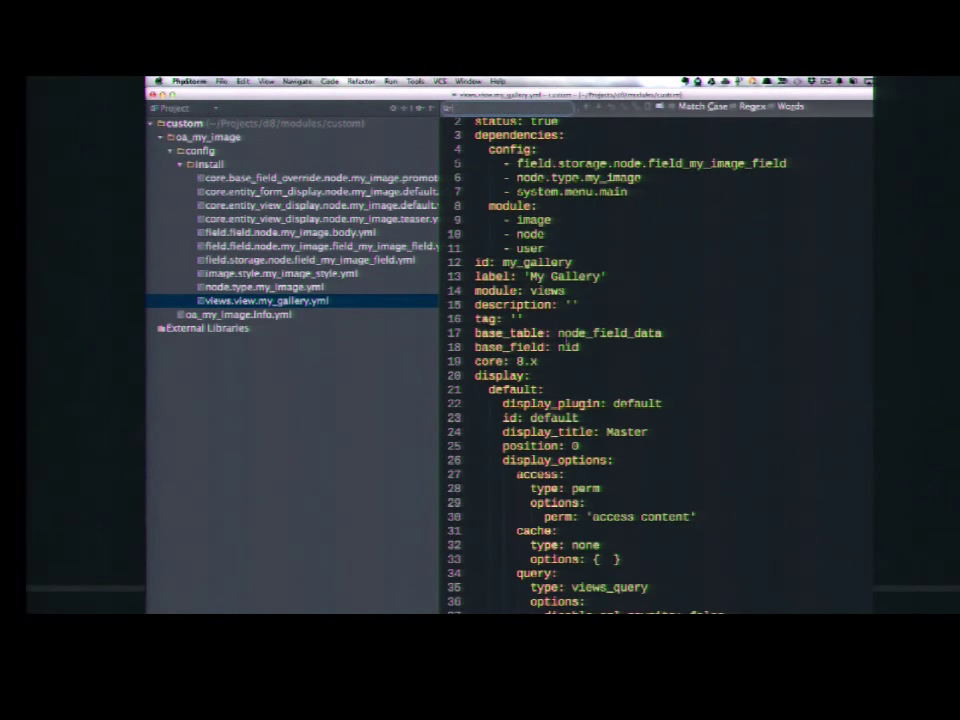
pyautogui.write('title')
pyautogui.press('Return')
pyautogui.press('Return')
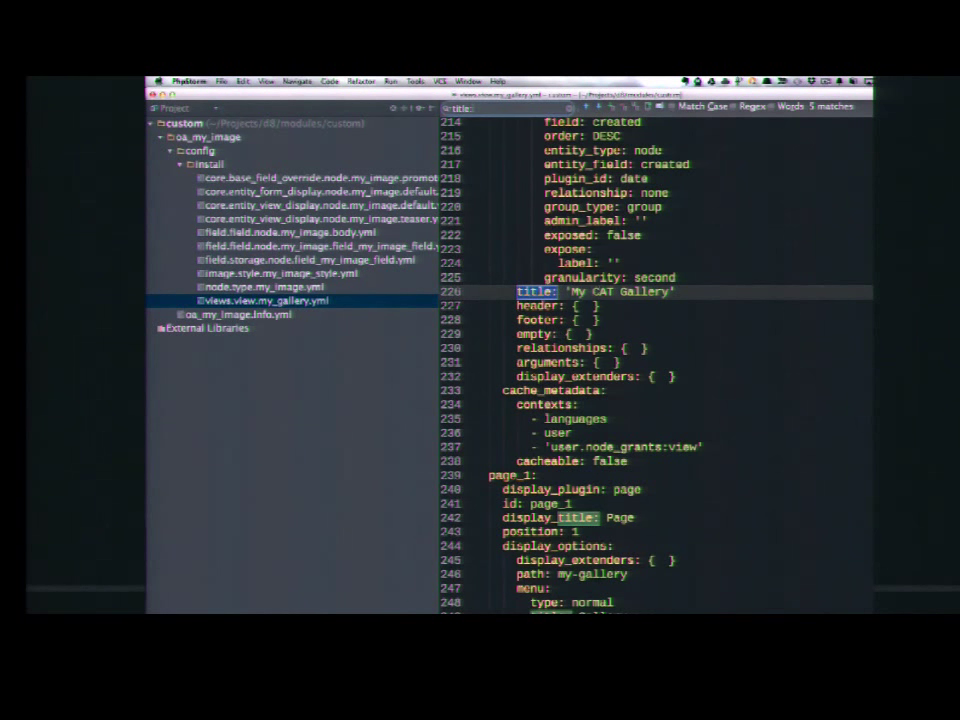
pyautogui.hotkey('alt', 'Up')
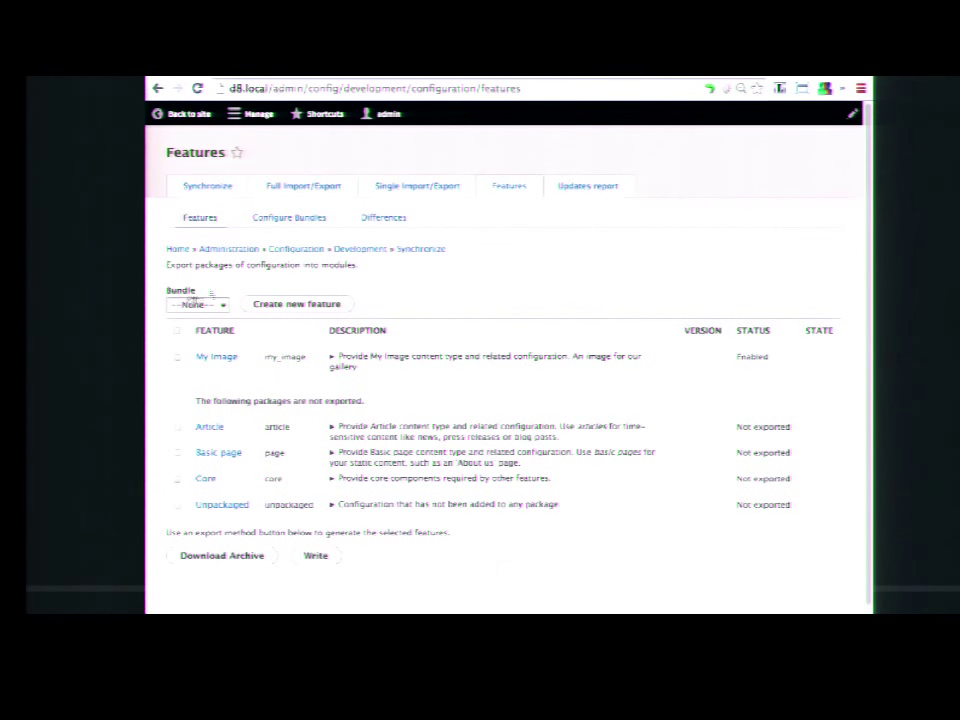
# Open the Features bundle configuration, review the configuration types used by the Base type assignment method and save its settings.
pyautogui.click(284, 222)
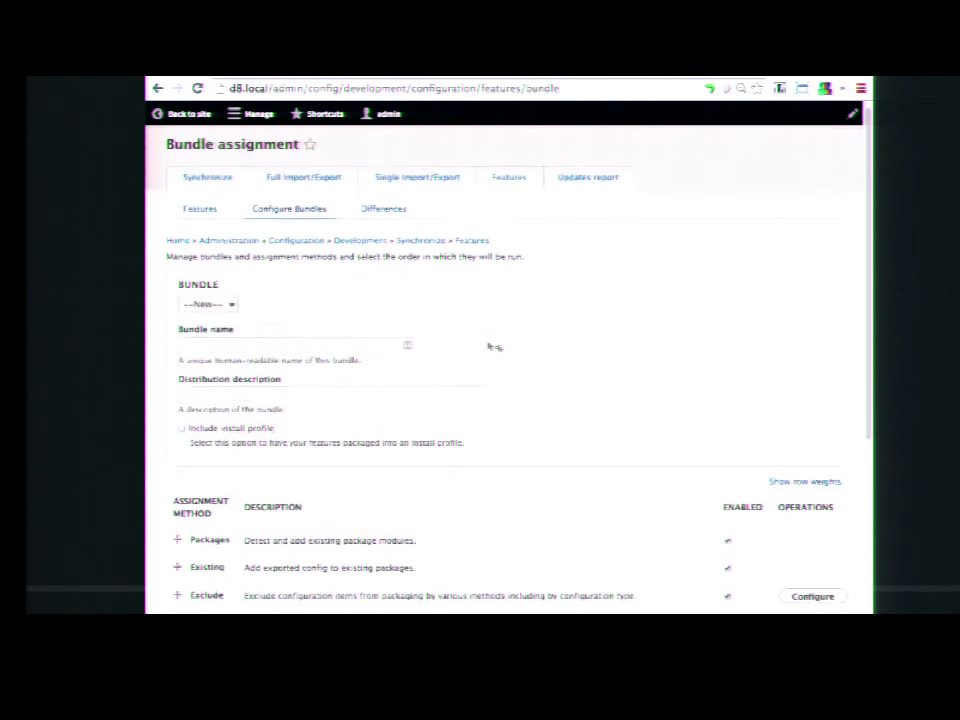
pyautogui.scroll(-5, 493, 346)
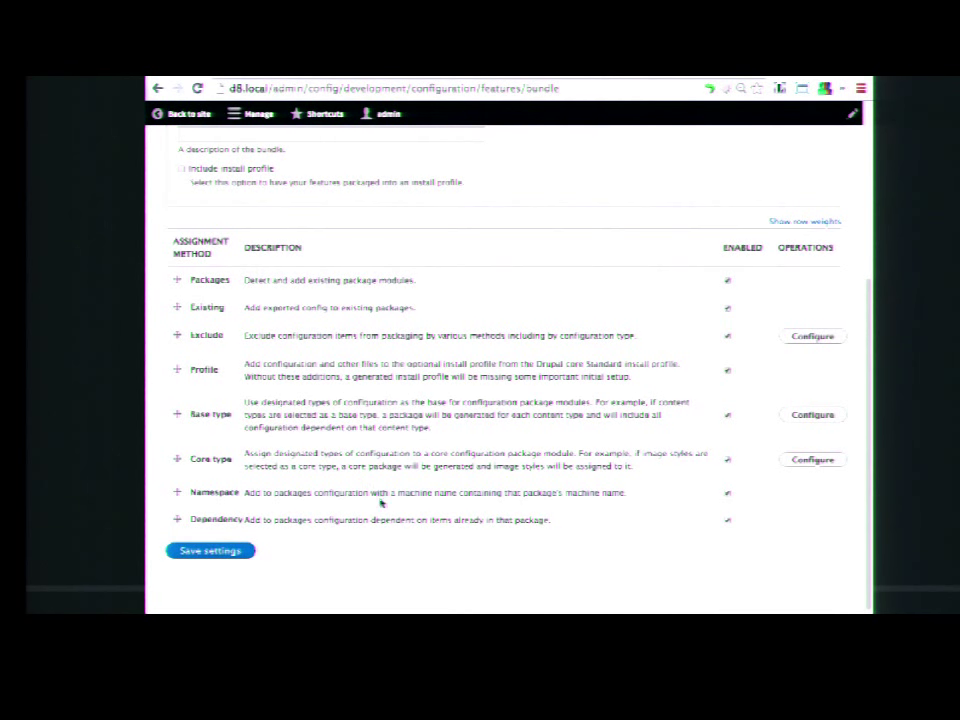
pyautogui.click(814, 415)
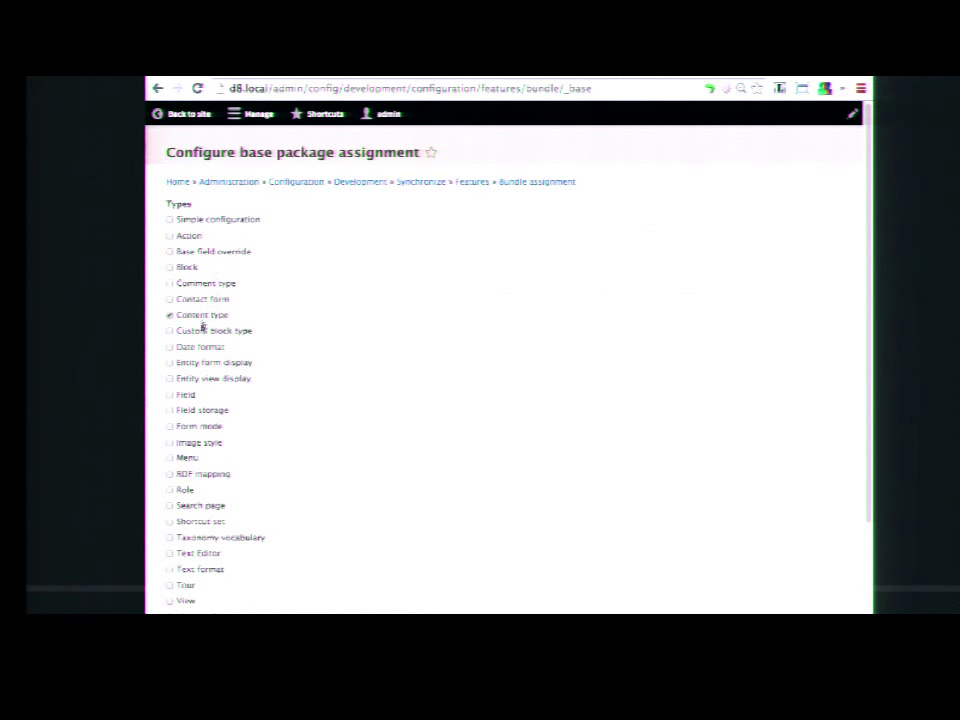
pyautogui.scroll(-3, 270, 403)
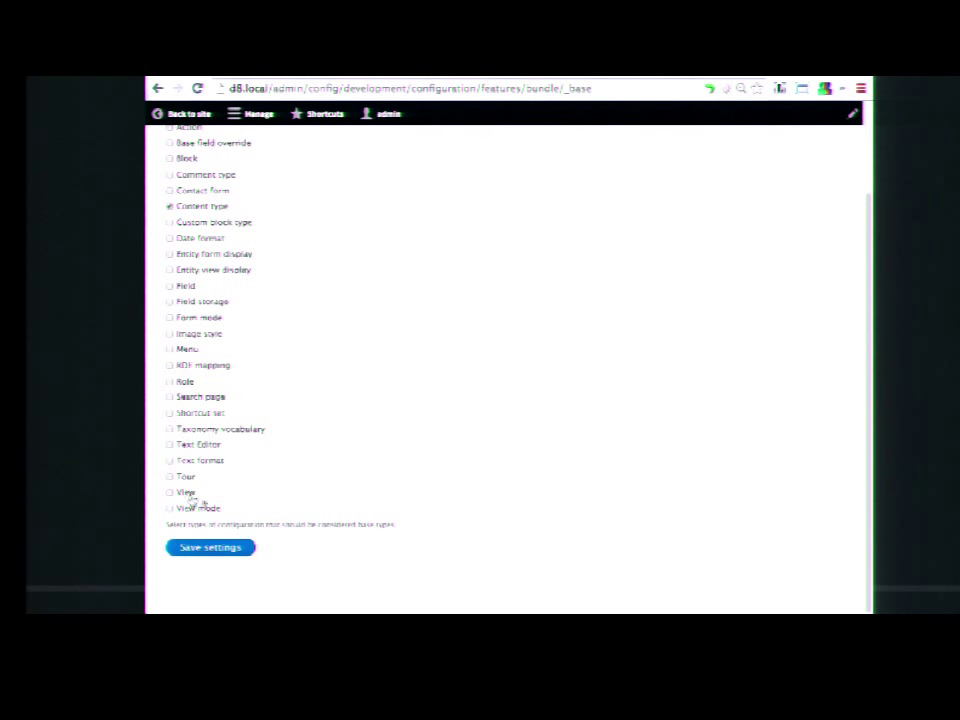
pyautogui.click(226, 550)
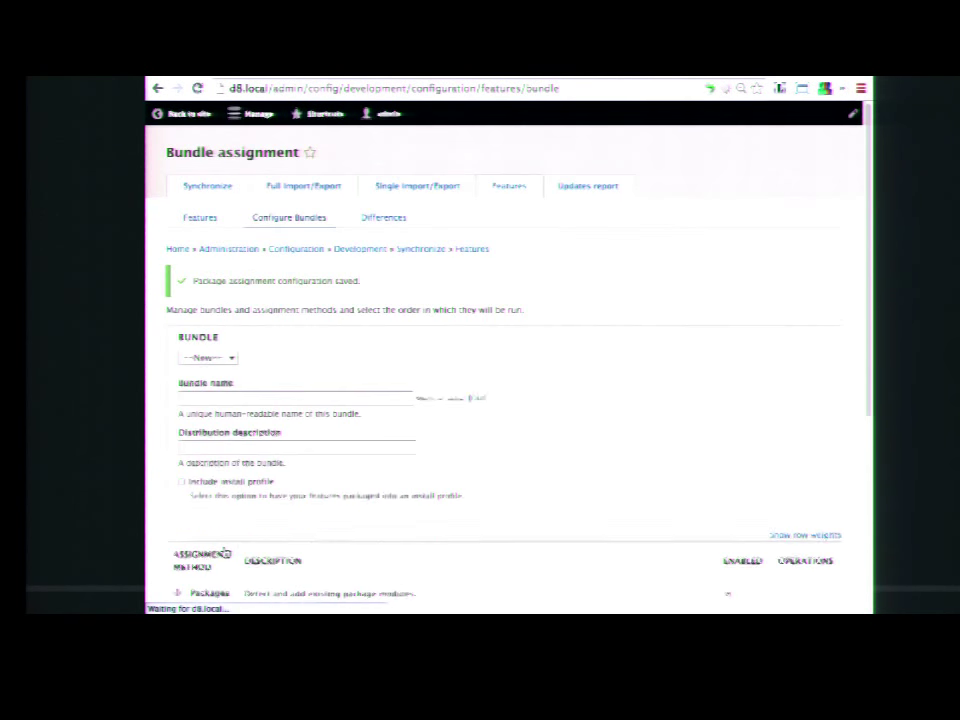
# Create a bundle named Open Atrium with machine name oa and description "Open Atrium Features", and save it.
pyautogui.click(220, 397)
pyautogui.write('Open Atrium')
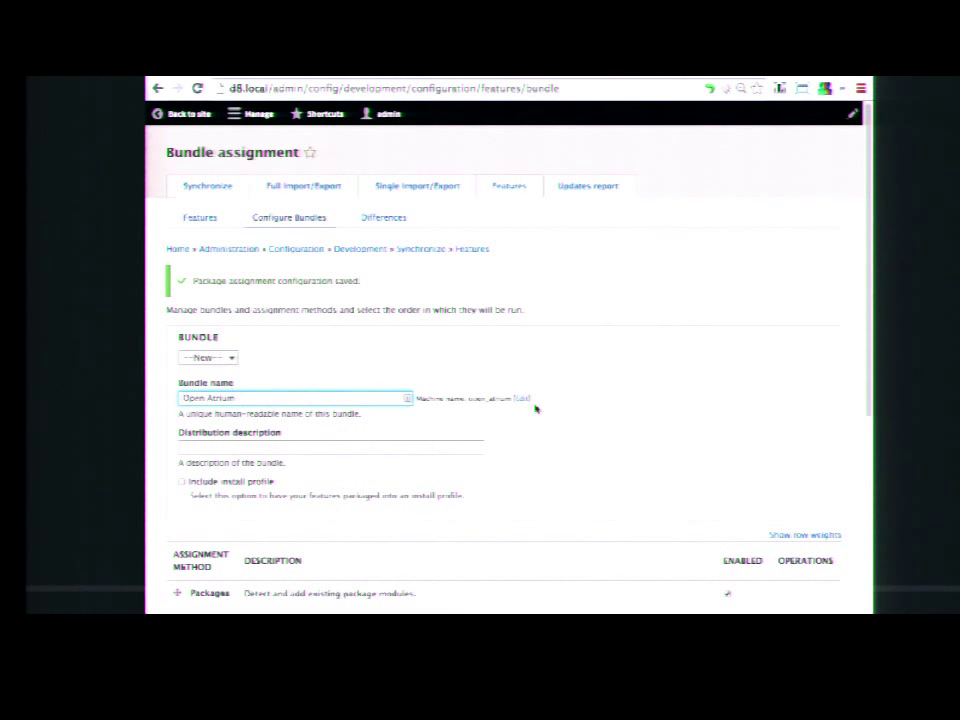
pyautogui.click(521, 399)
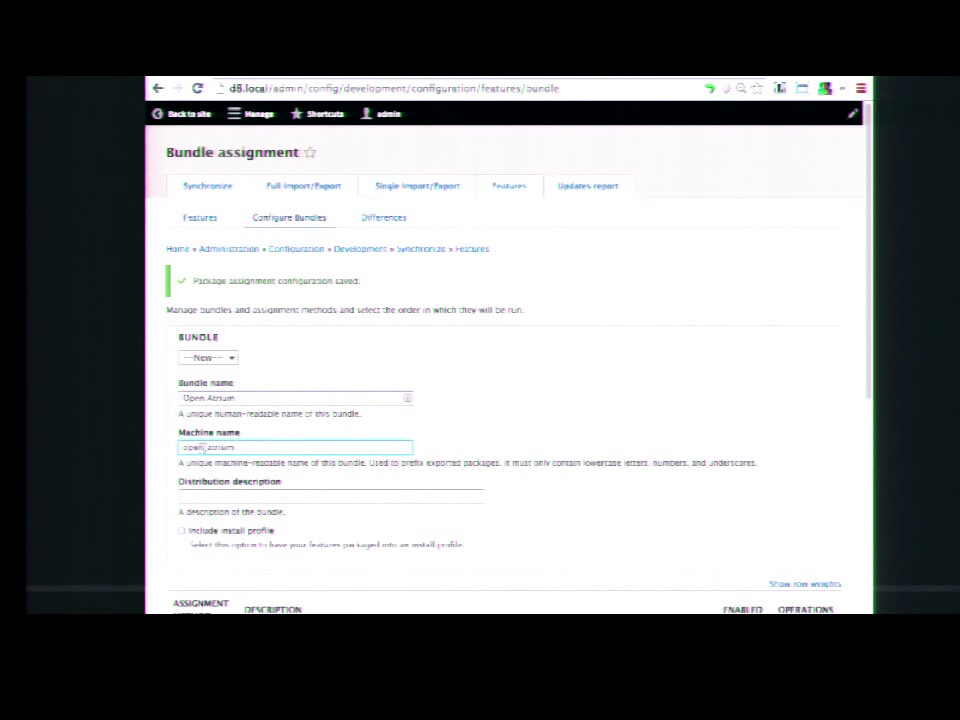
pyautogui.doubleClick(189, 448)
pyautogui.write('oa')
pyautogui.click(238, 491)
pyautogui.write('Open Atrium')
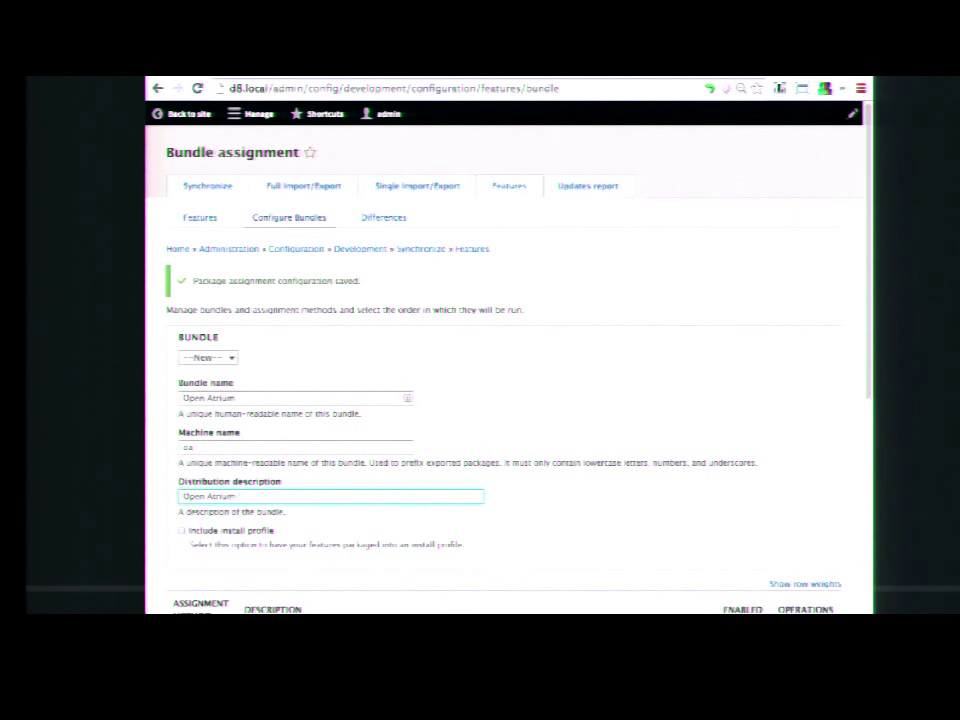
pyautogui.write(' Features')
pyautogui.scroll(-1, 296, 499)
pyautogui.scroll(-5, 296, 499)
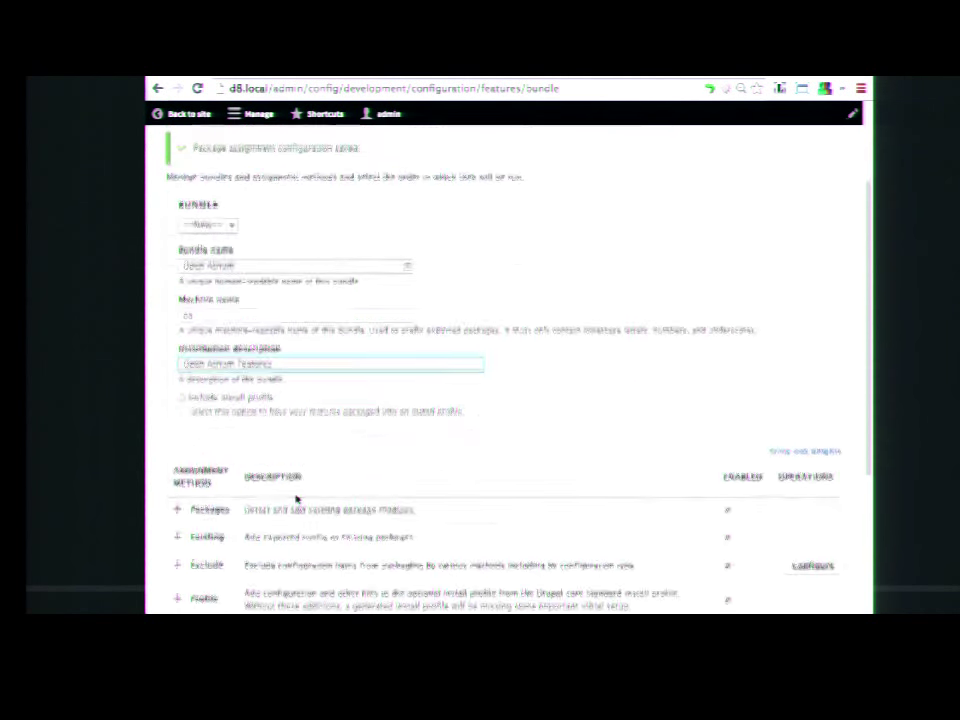
pyautogui.click(212, 579)
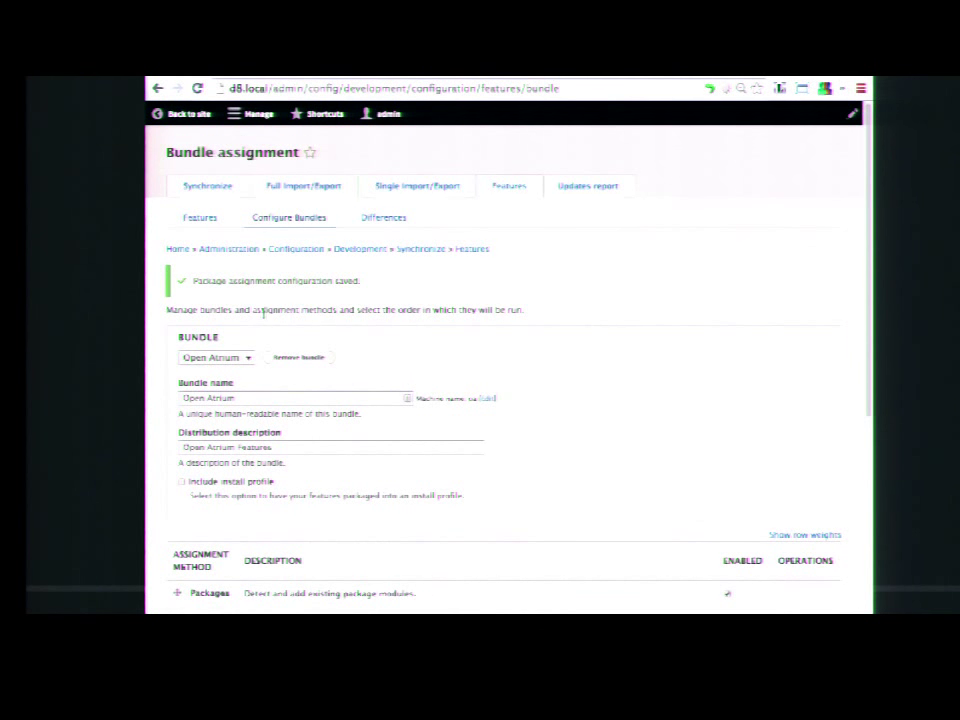
# On the Features overview, select Article and Basic page and write them as modules in the Open Atrium bundle.
pyautogui.click(203, 223)
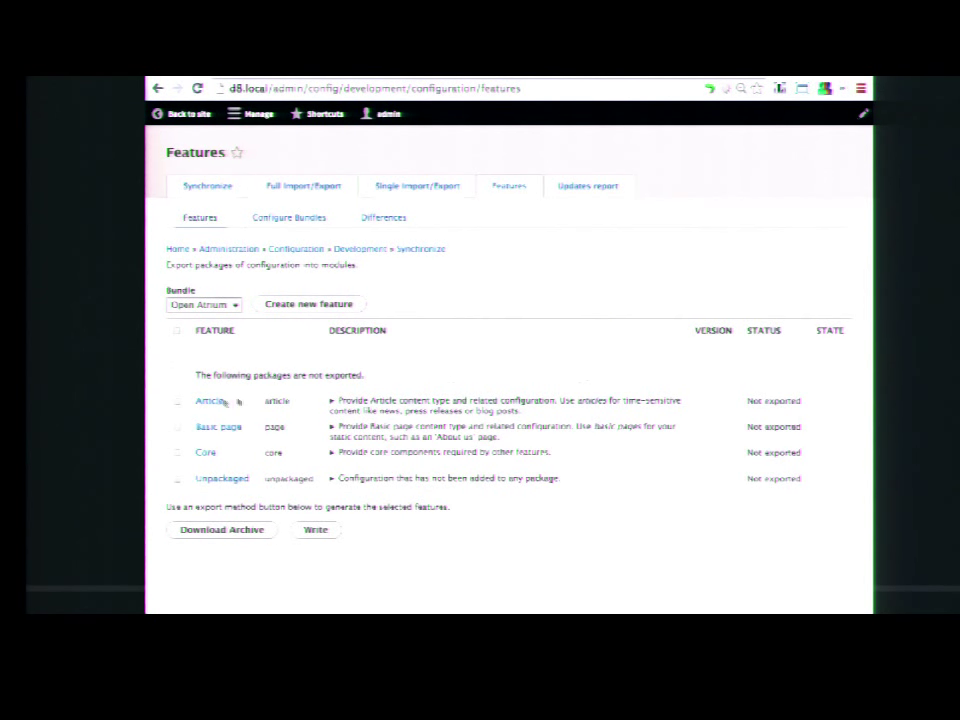
pyautogui.click(179, 401)
pyautogui.click(179, 427)
pyautogui.click(314, 533)
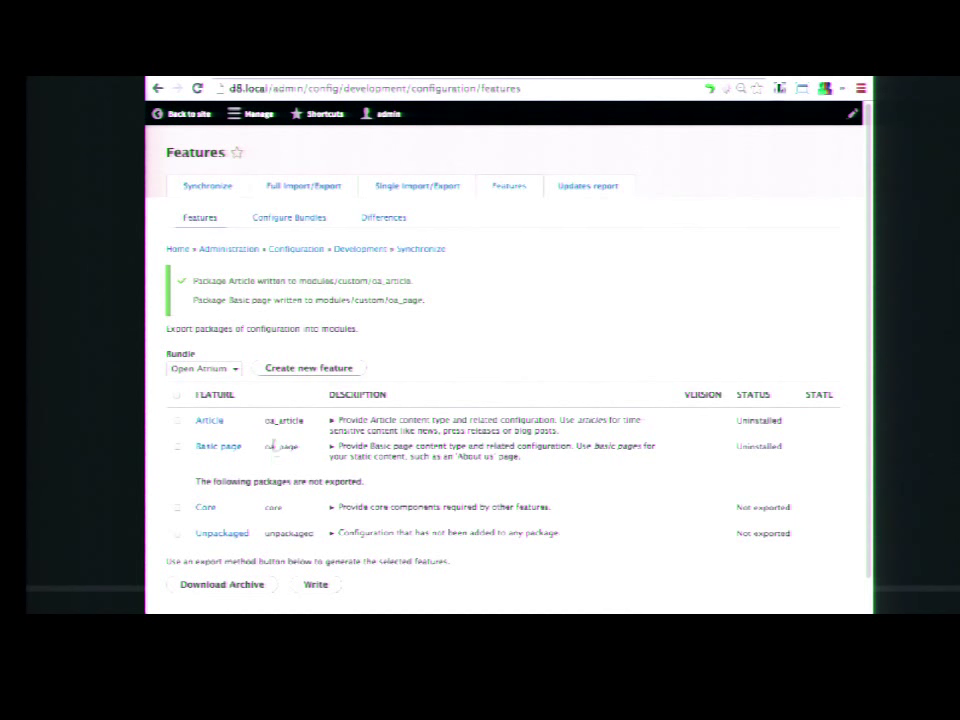
# Show the features without a bundle, edit My Image, assign it to the Open Atrium bundle and write it.
pyautogui.click(210, 369)
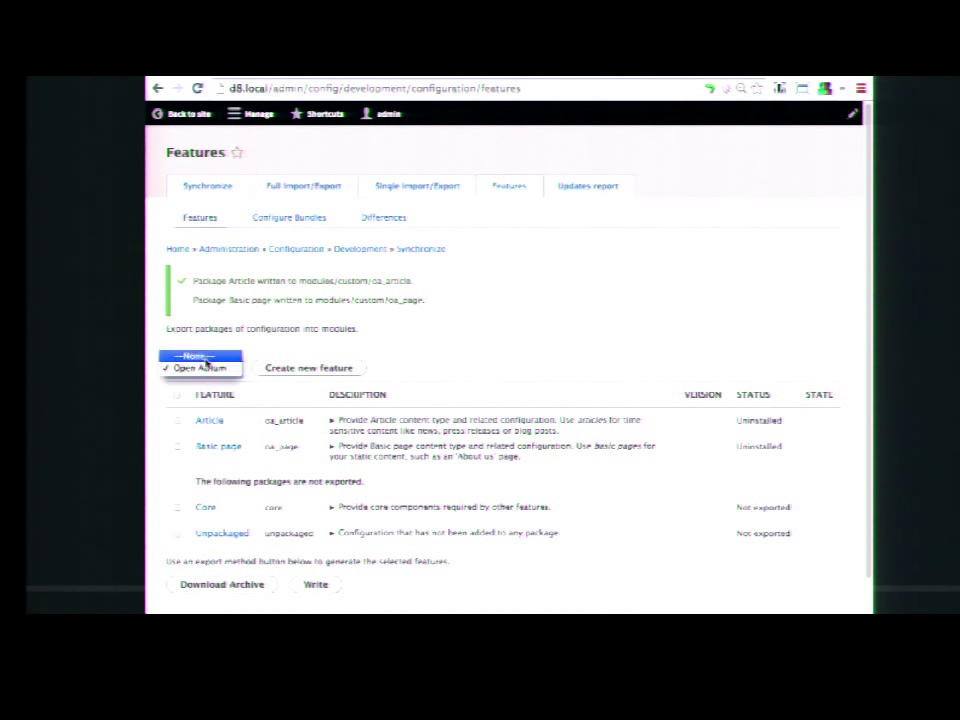
pyautogui.click(207, 362)
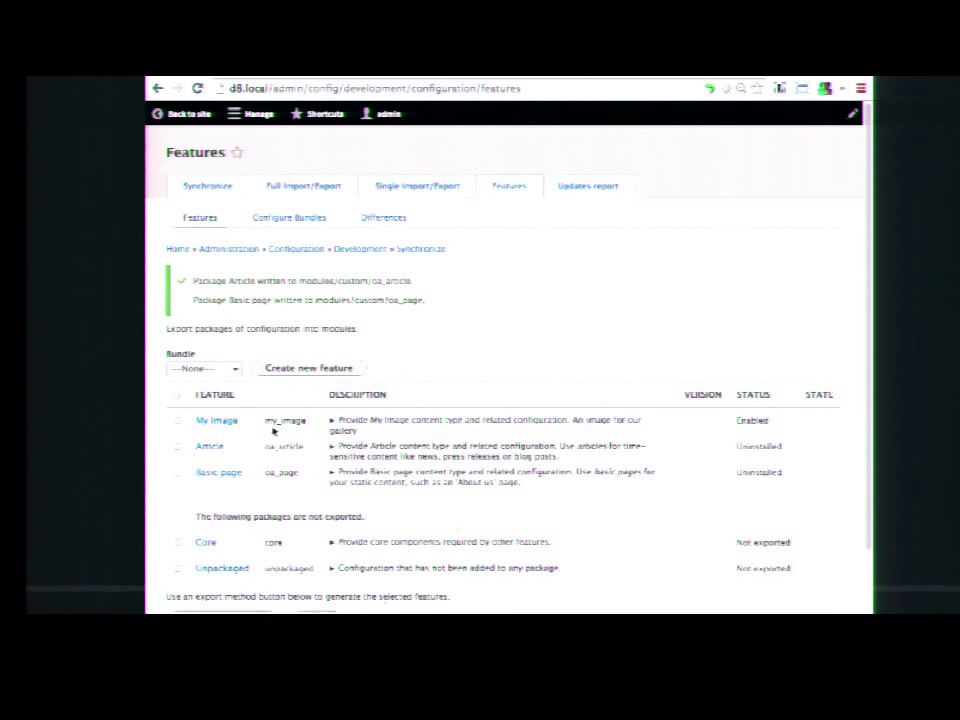
pyautogui.click(217, 421)
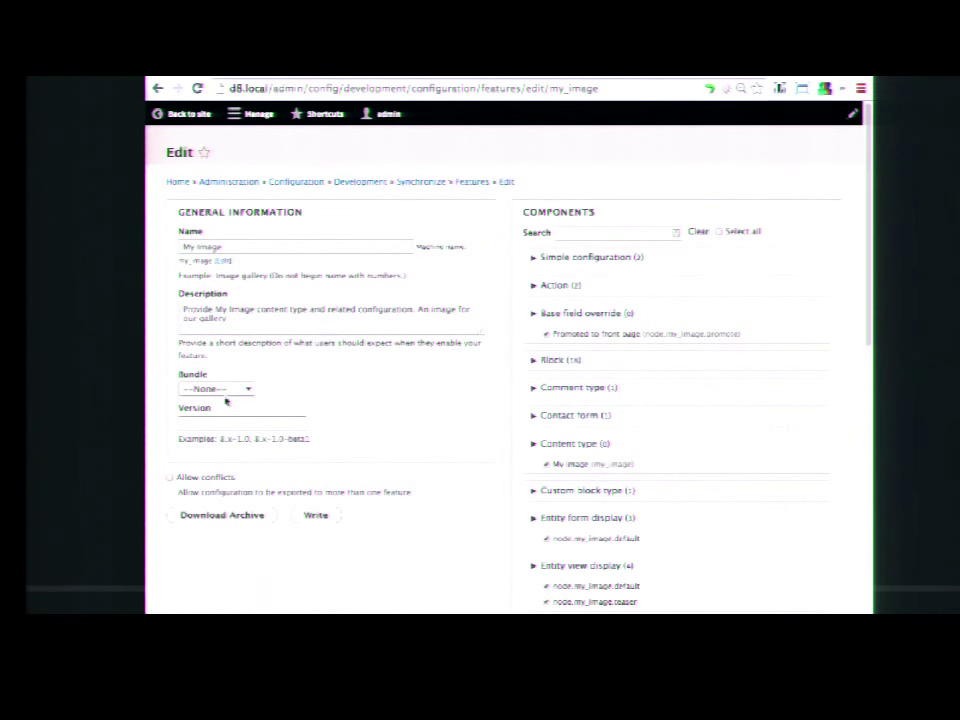
pyautogui.click(222, 391)
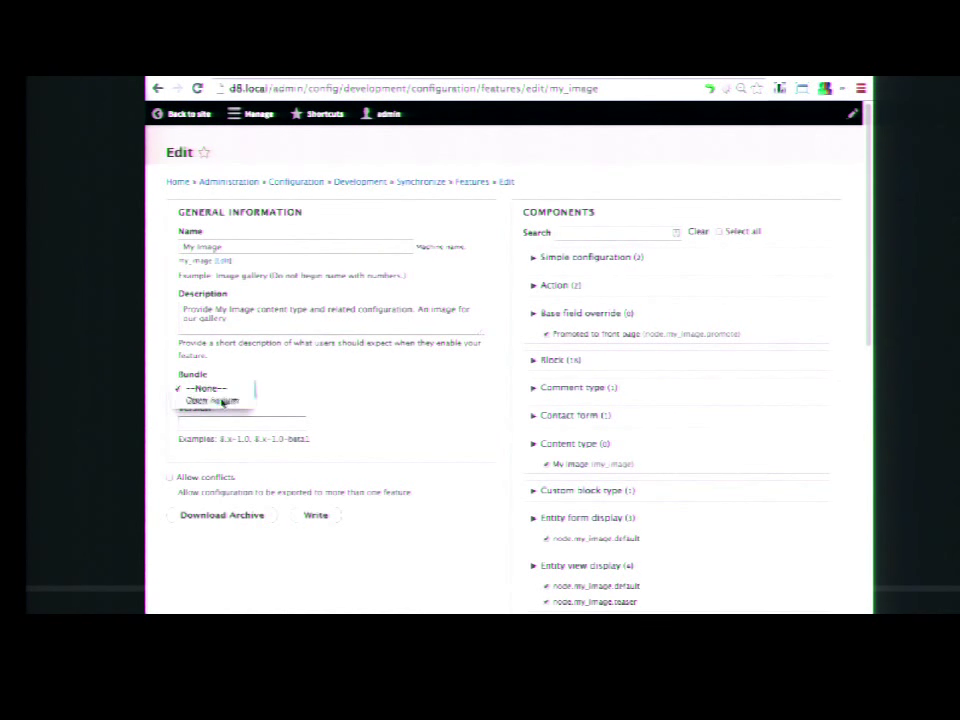
pyautogui.click(221, 401)
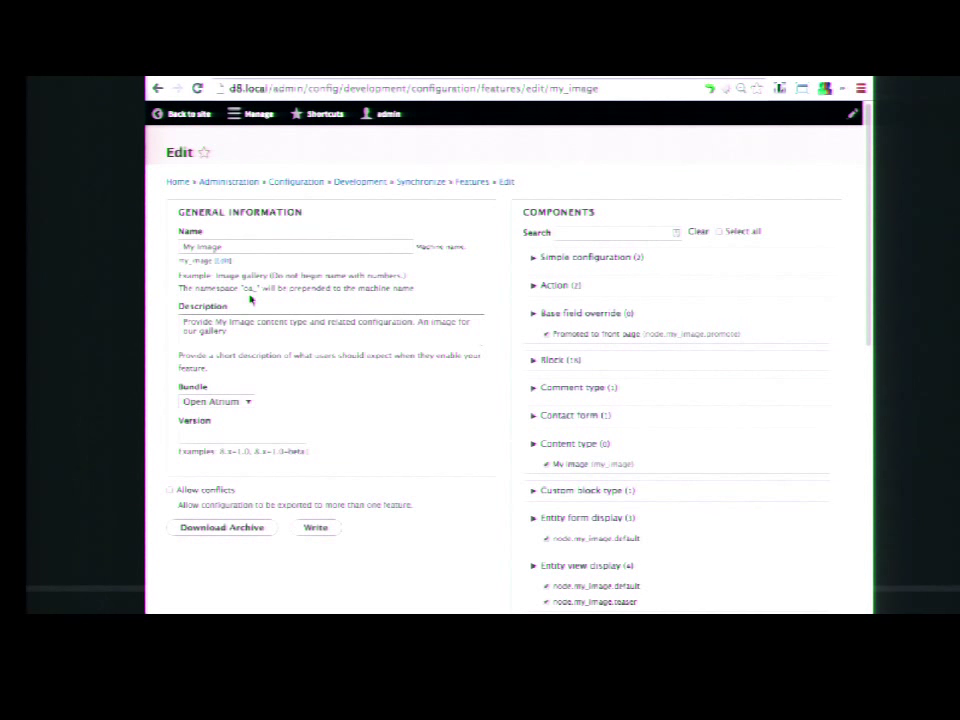
pyautogui.click(316, 528)
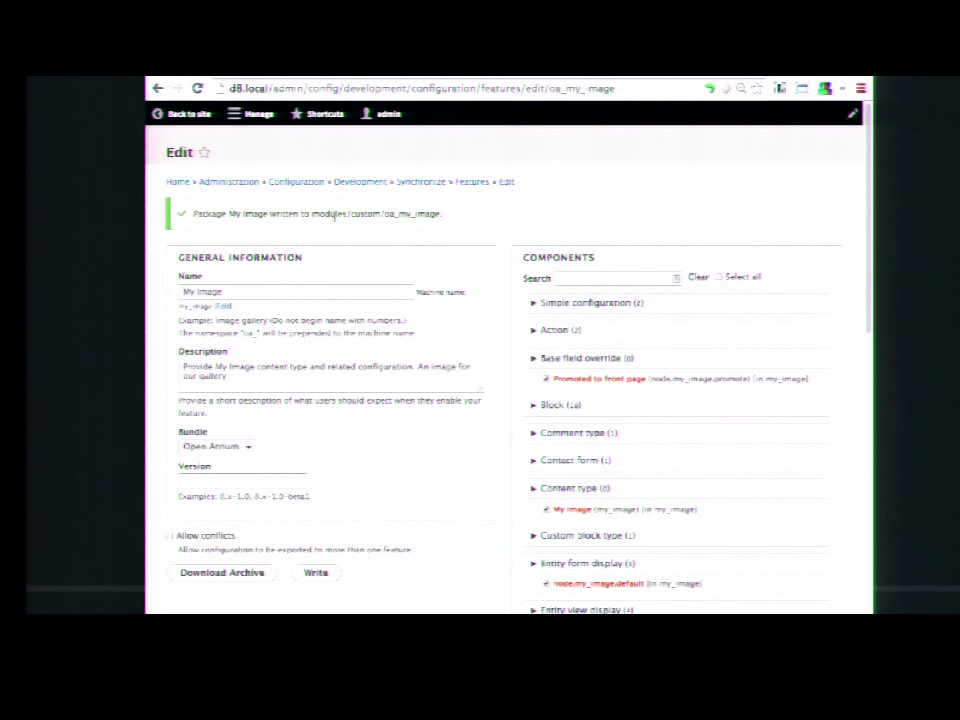
# Return to the Features overview to examine the My Image feature's state, with the bundle filter set to None.
pyautogui.click(467, 184)
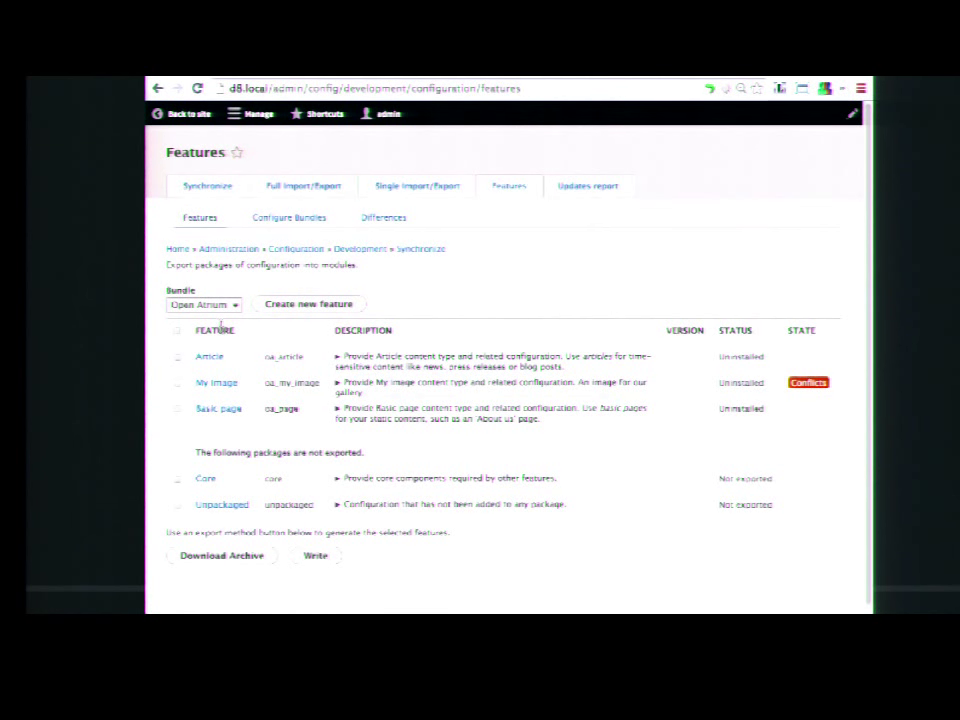
pyautogui.click(210, 307)
pyautogui.click(205, 292)
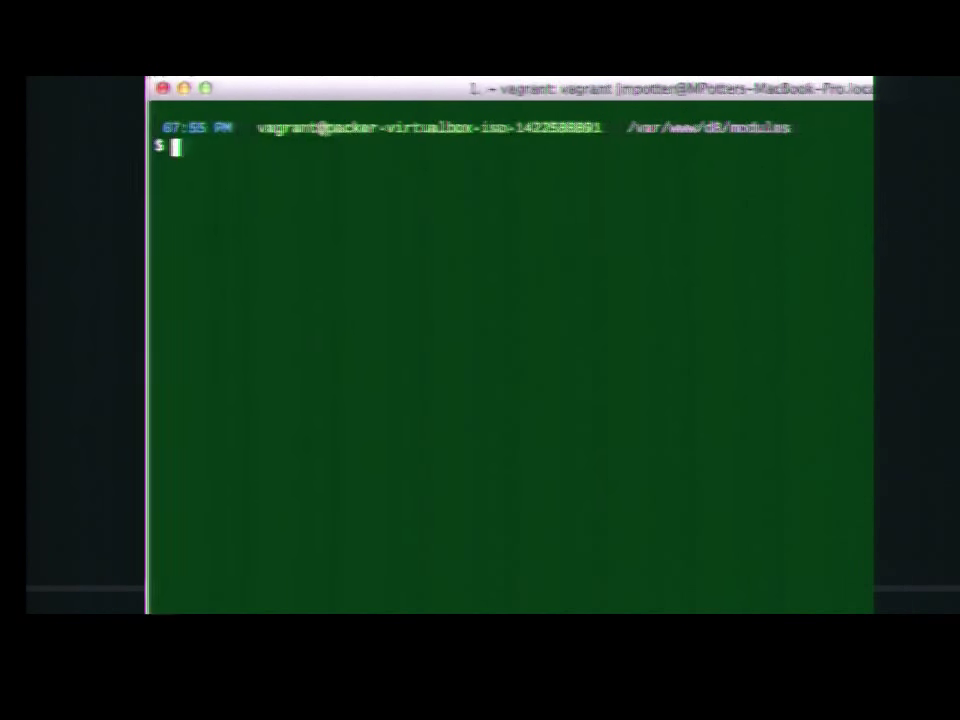
# Delete the custom/my_image directory from /var/www/d8/modules with rm -rf in the terminal.
pyautogui.write('rm -r')
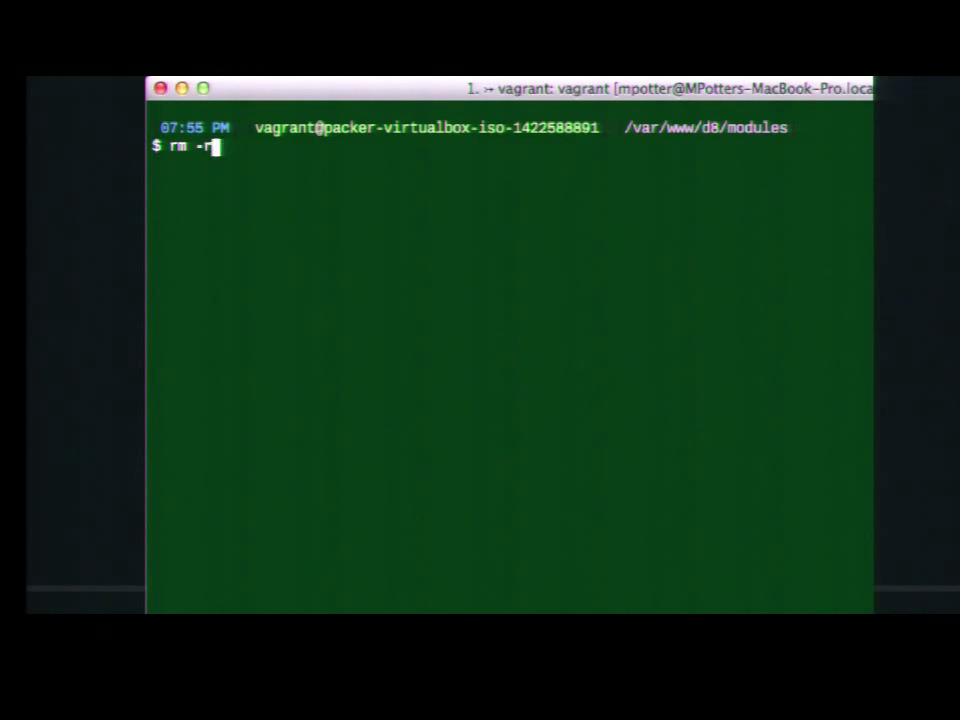
pyautogui.write('f custom/my_image/')
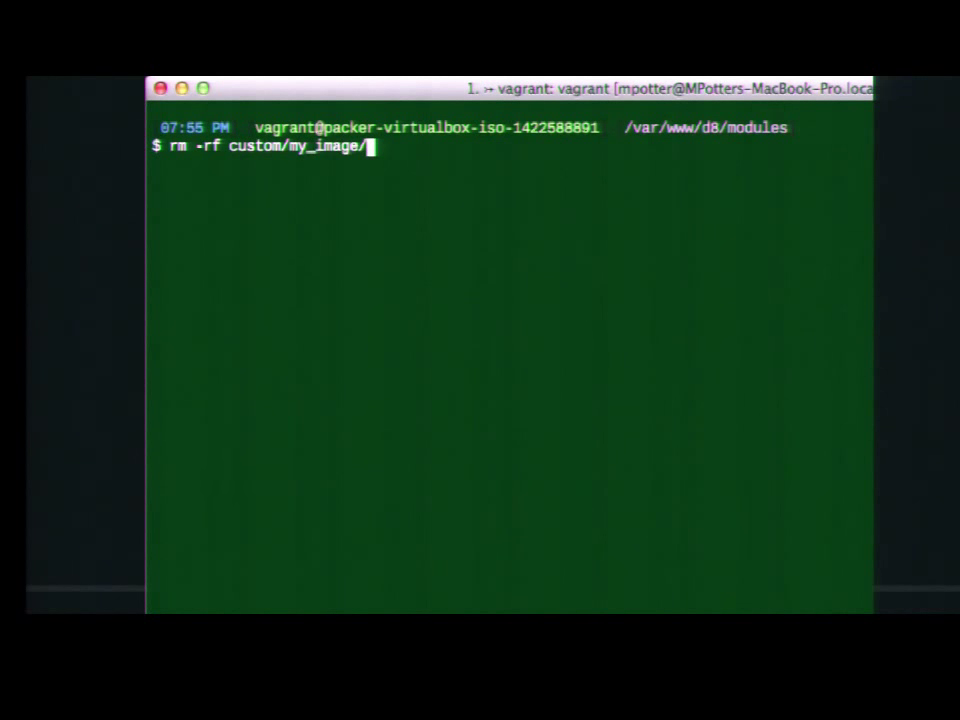
pyautogui.press('Return')
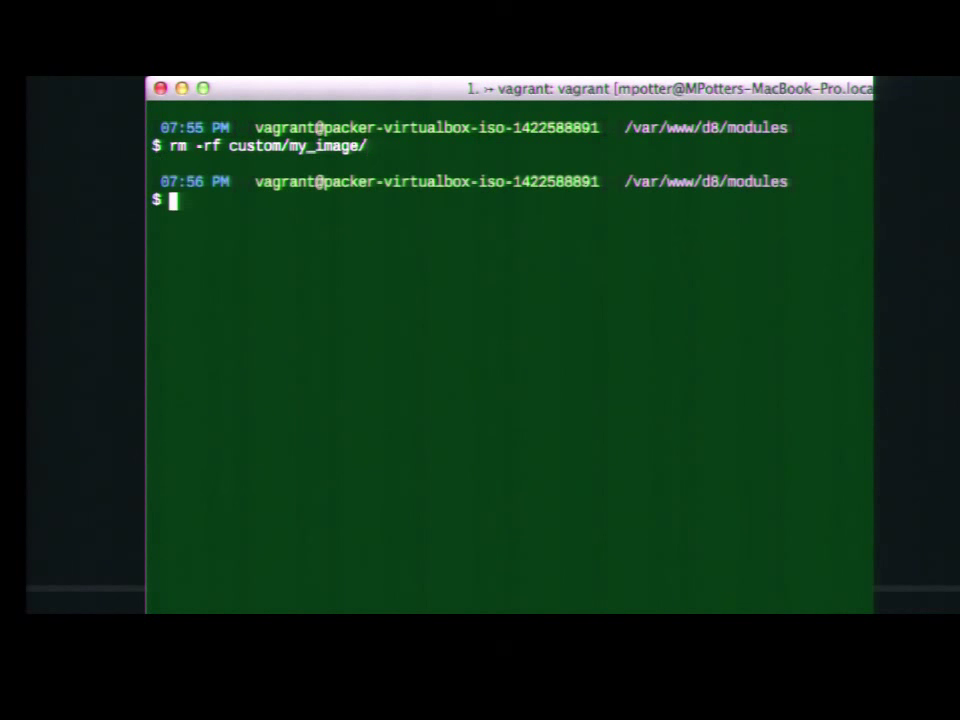
# Switch to the browser, reload the Features overview and show only the Open Atrium bundle.
pyautogui.hotkey('ctrl', 'Left')
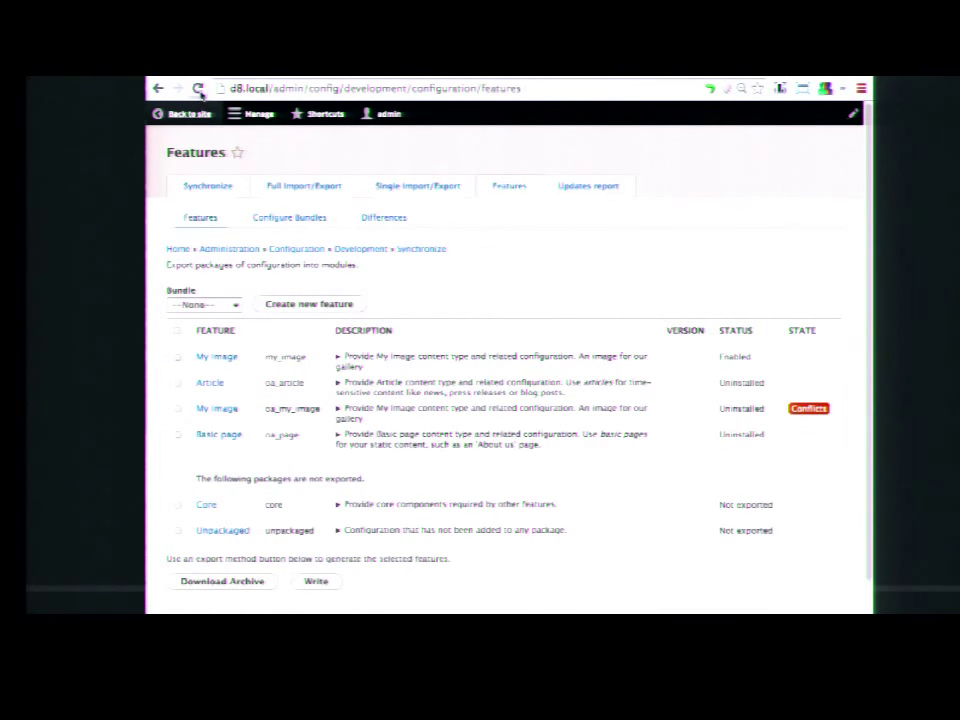
pyautogui.click(199, 89)
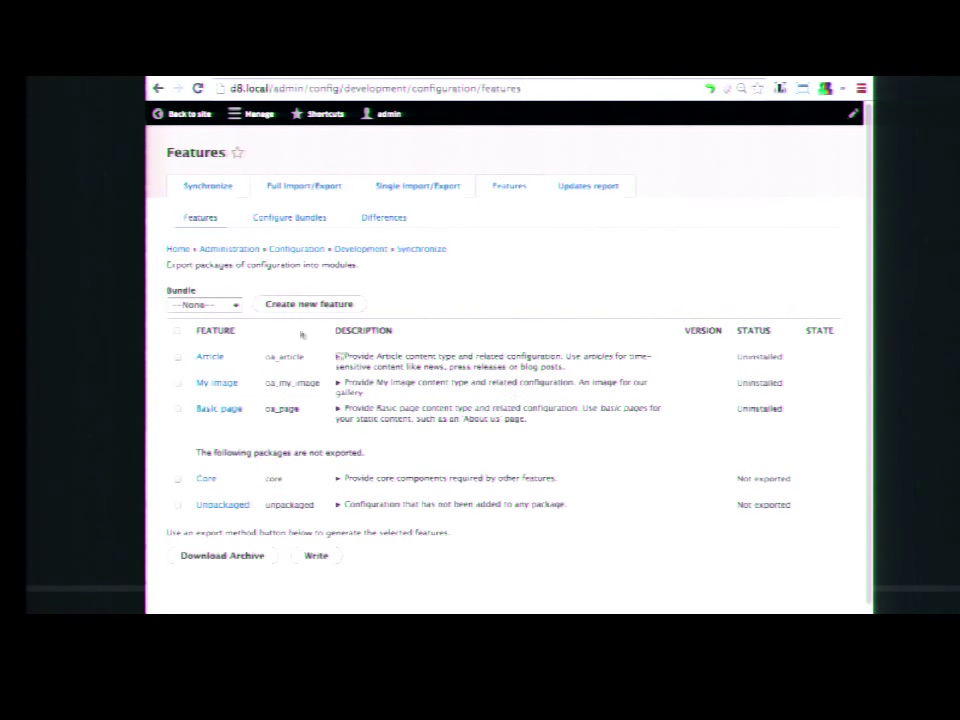
pyautogui.click(203, 304)
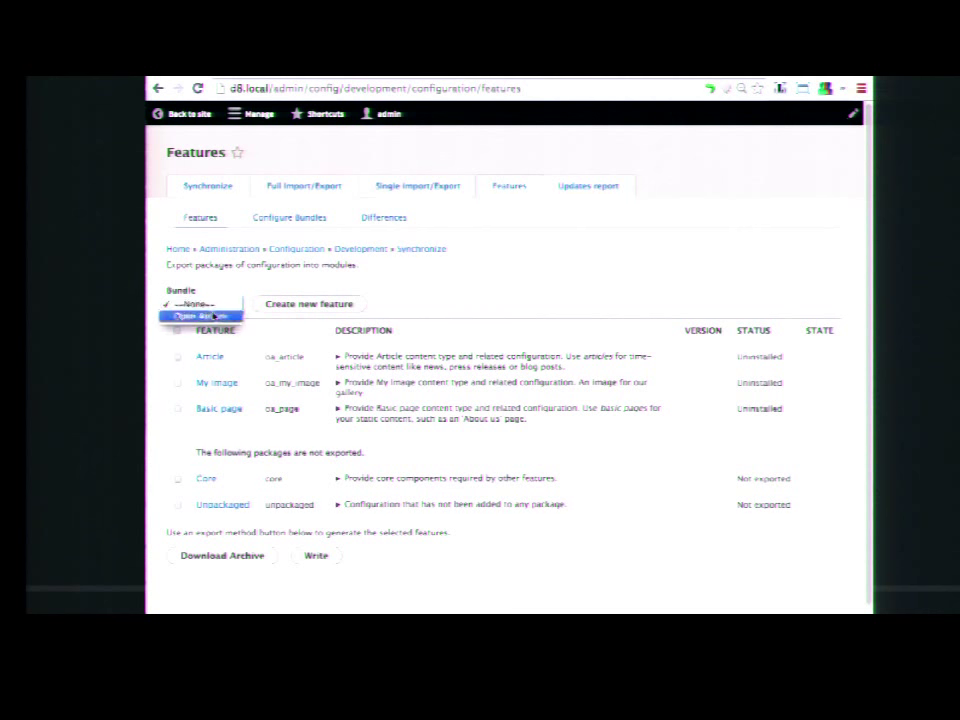
pyautogui.click(213, 316)
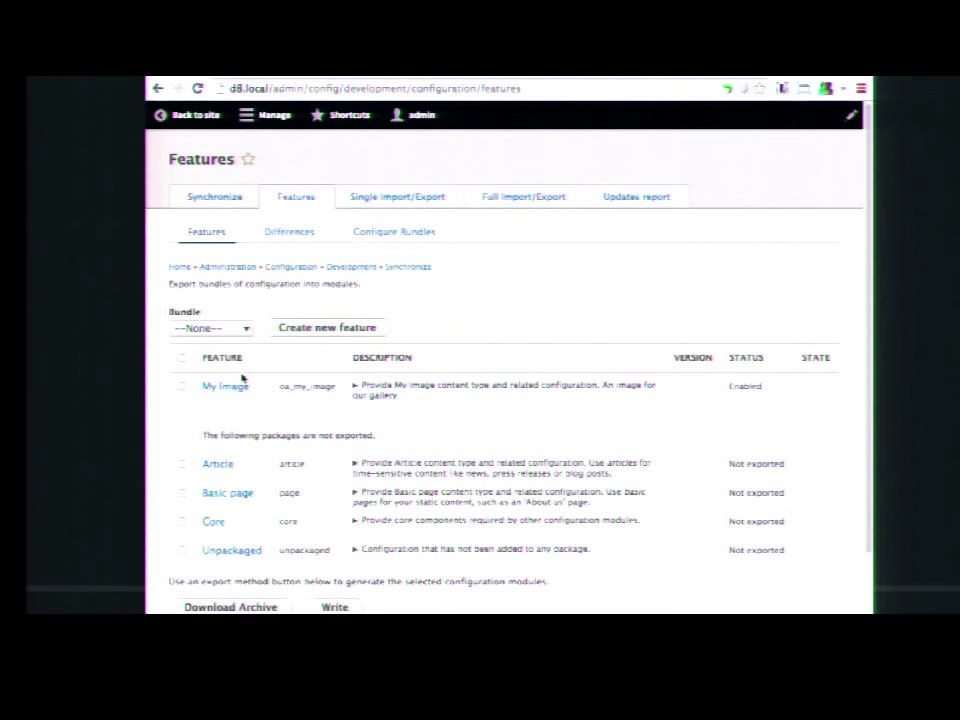
# Remove the features key and its bundle entry from oa_my_image.info.yml in PhpStorm and reload the Features overview in the browser.
pyautogui.hotkey('ctrl', 'Right')
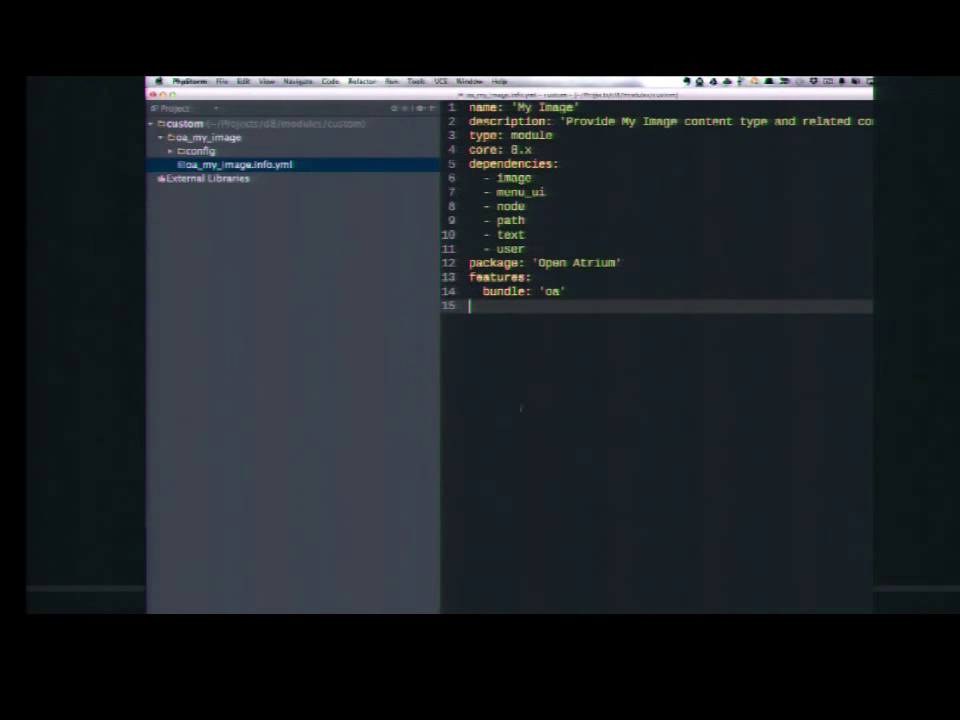
pyautogui.moveTo(547, 311); pyautogui.dragTo(465, 280)
pyautogui.press('BackSpace')
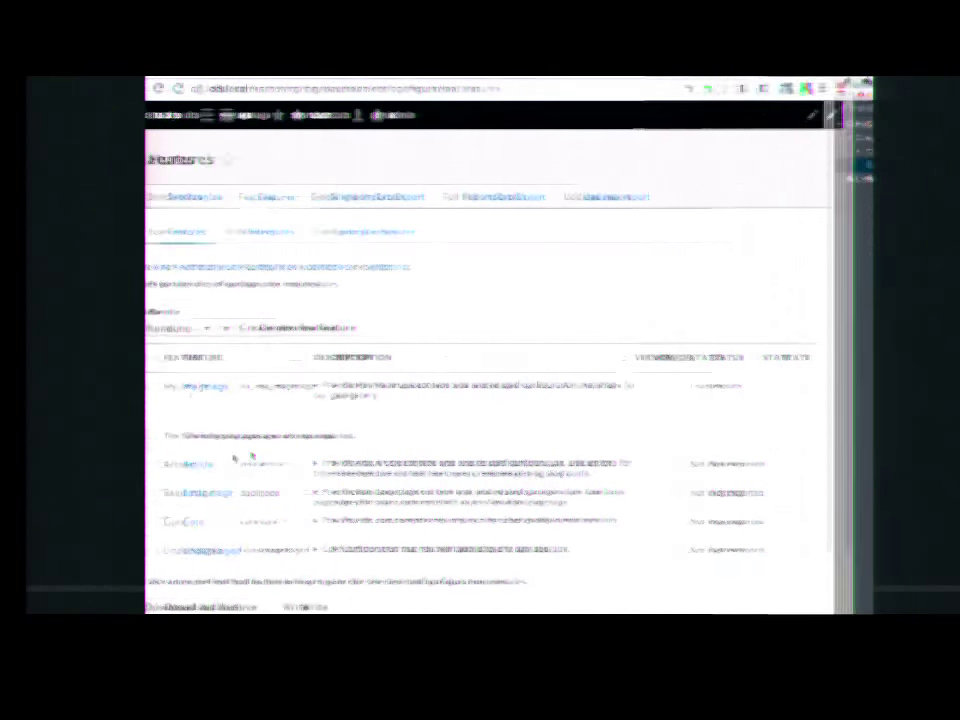
pyautogui.click(198, 89)
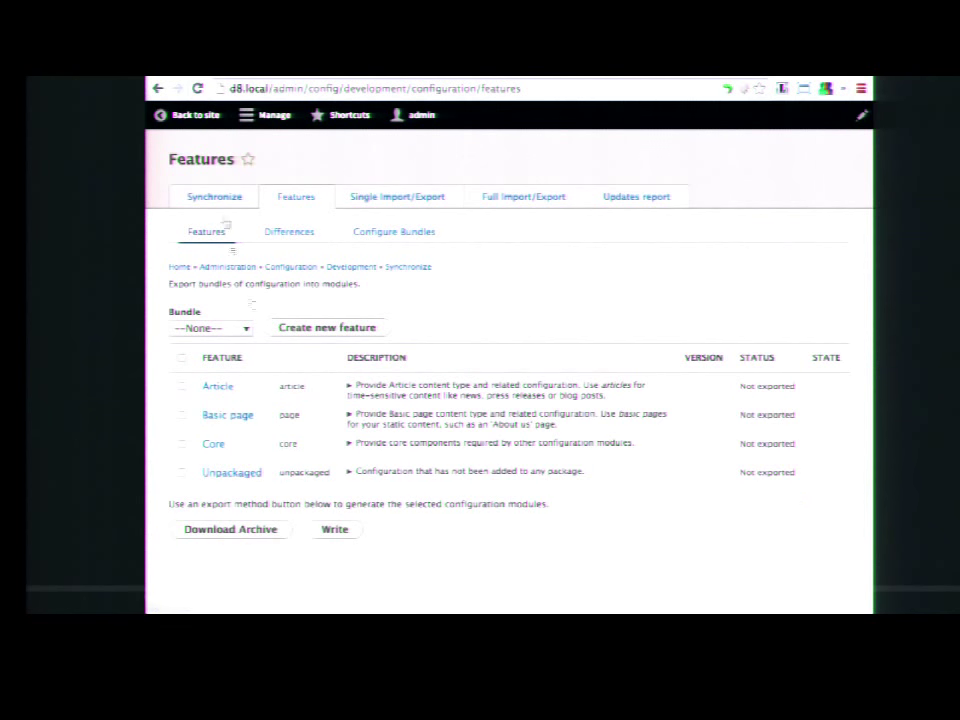
# Check the overview for My Image under the Open Atrium bundle, then set the bundle filter back to None.
pyautogui.click(231, 331)
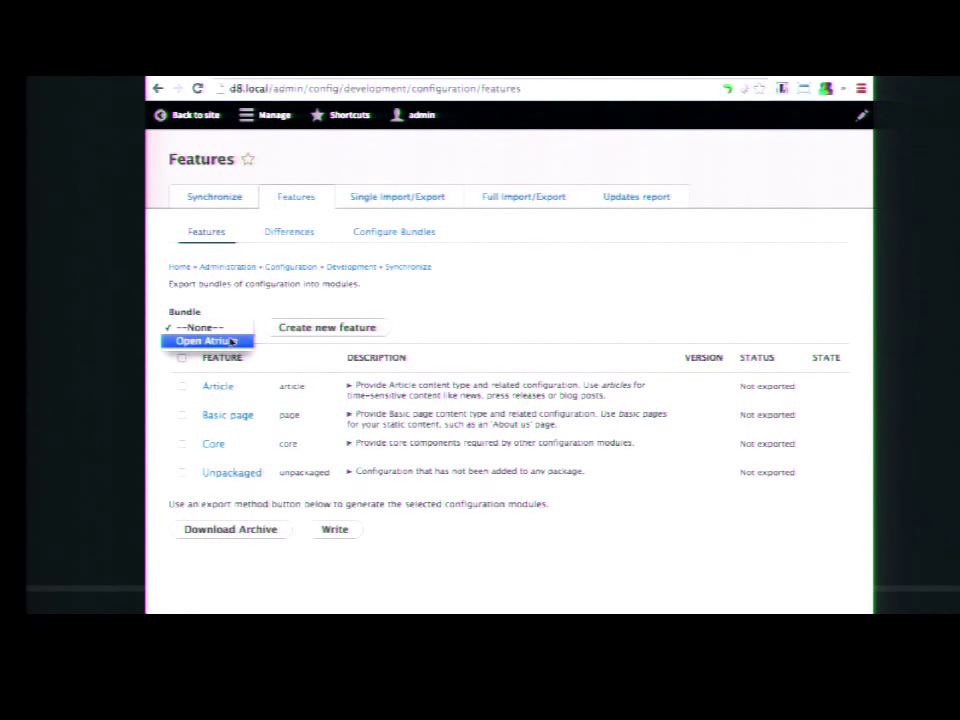
pyautogui.click(233, 340)
pyautogui.click(230, 333)
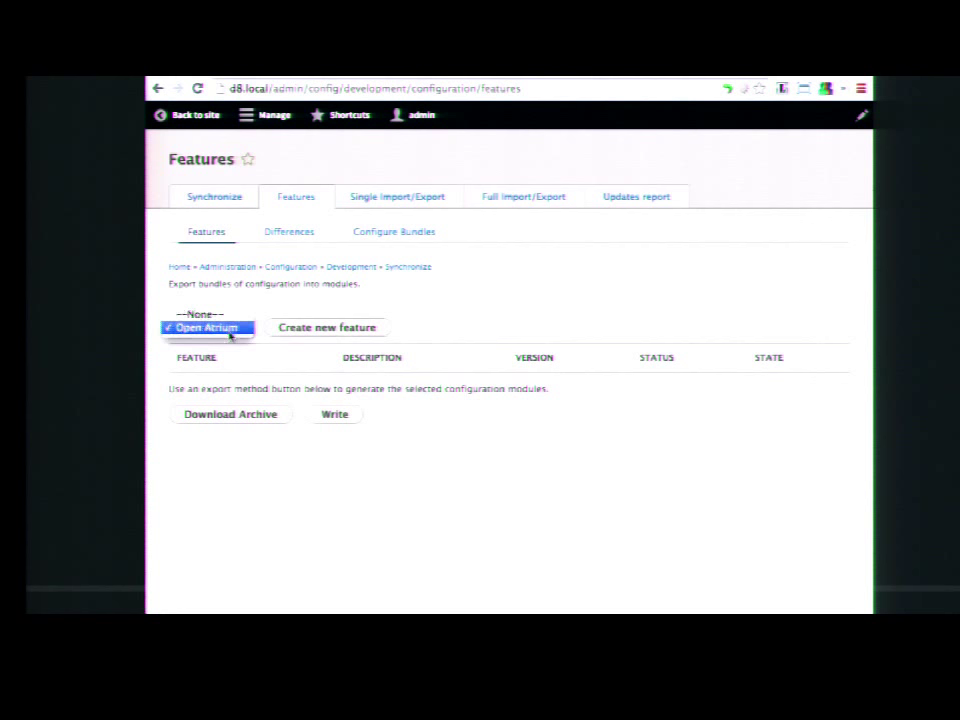
pyautogui.click(231, 316)
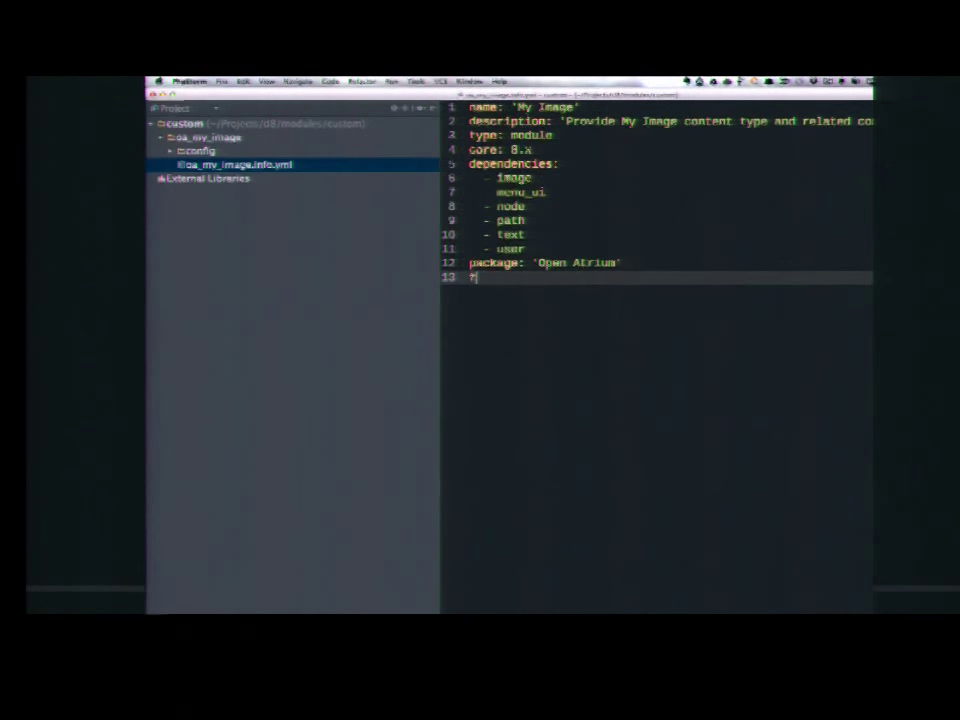
# Add the line "features: true" to the end of oa_my_image.info.yml and reload the Features overview.
pyautogui.write('features: true')
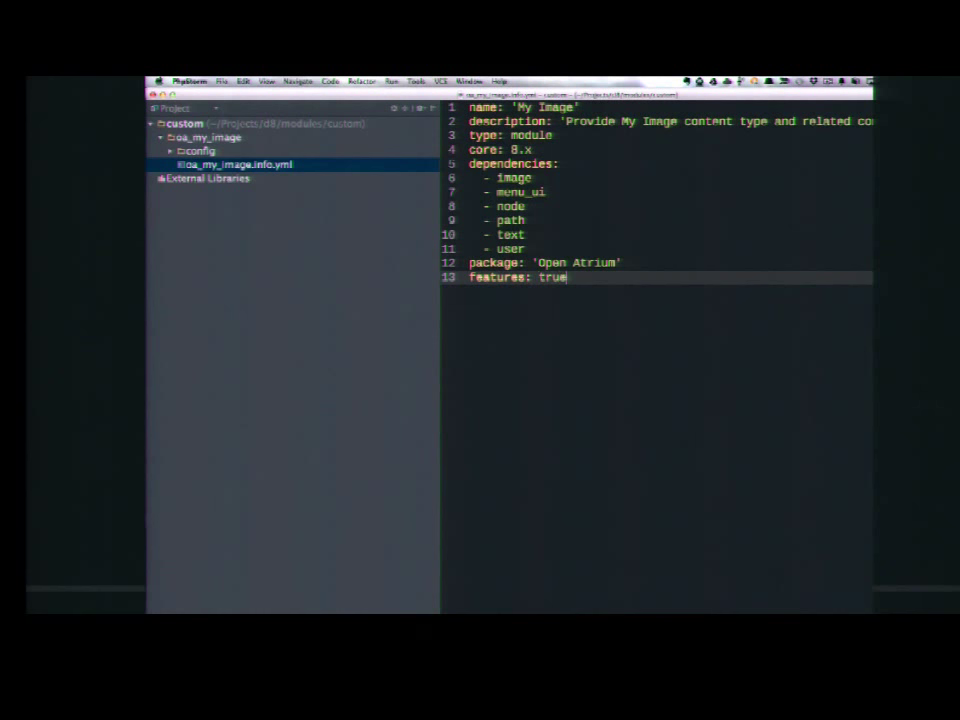
pyautogui.press('Return')
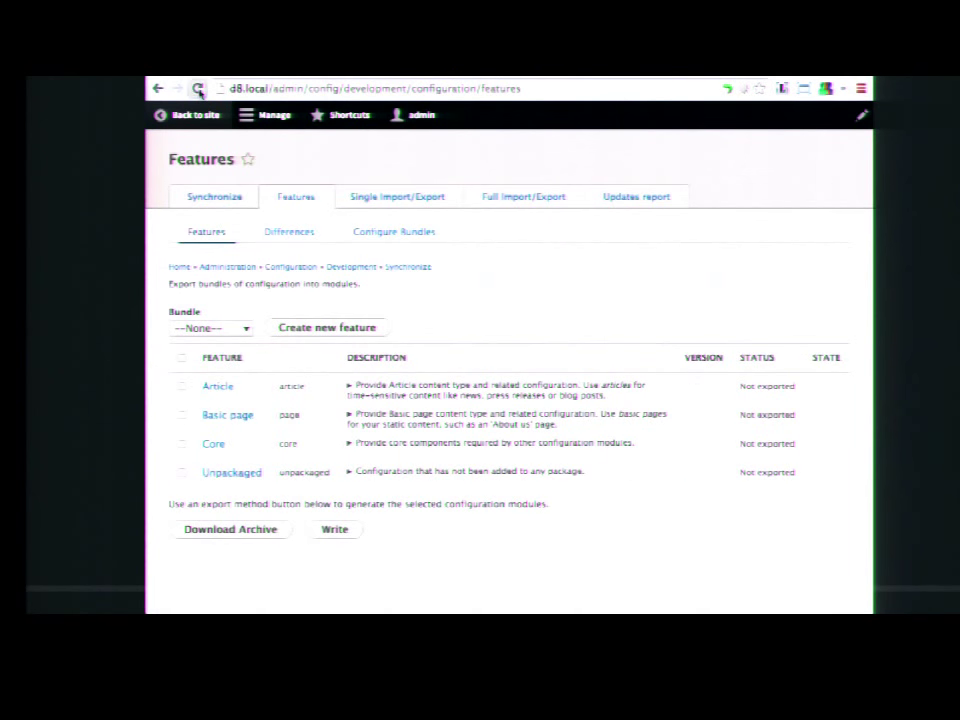
pyautogui.click(198, 89)
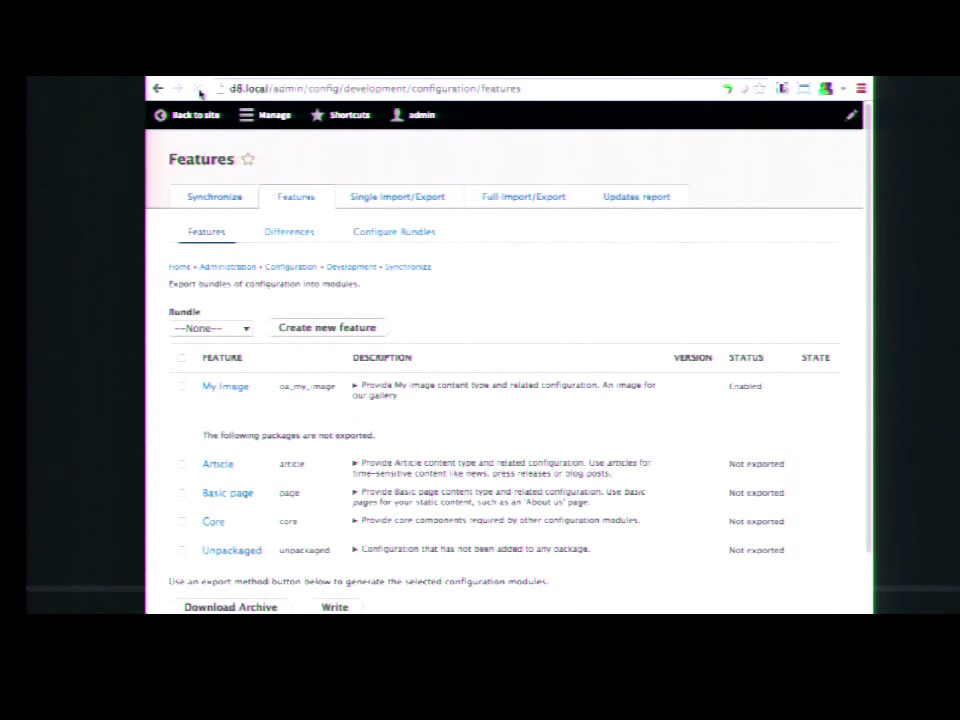
# Filter the reloaded overview by the Open Atrium bundle and again by None to examine where My Image is listed.
pyautogui.click(246, 333)
pyautogui.click(236, 340)
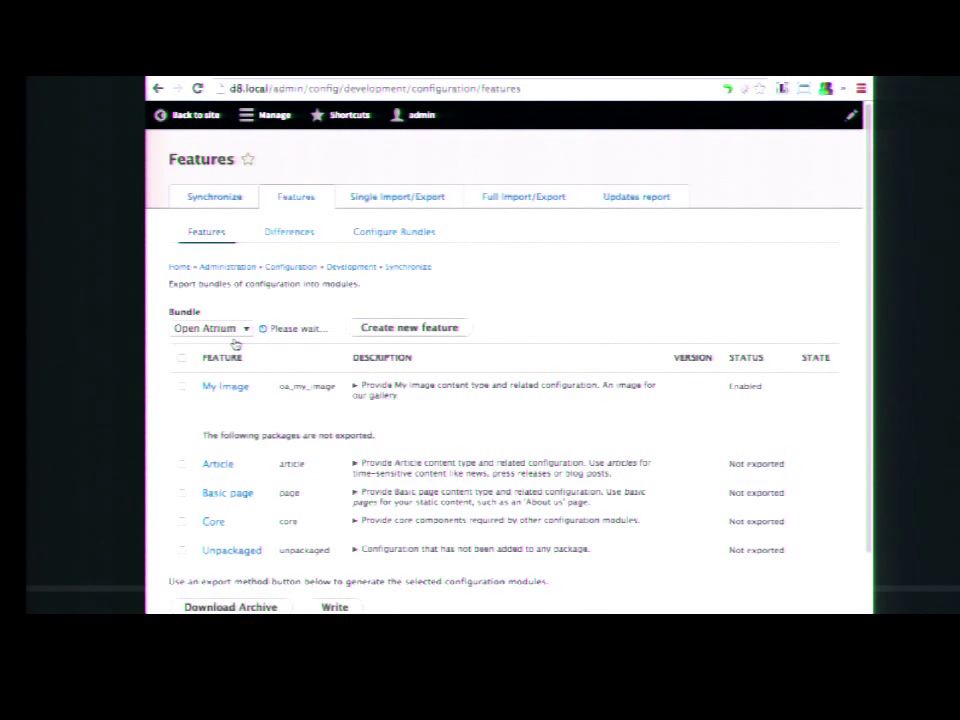
pyautogui.click(234, 332)
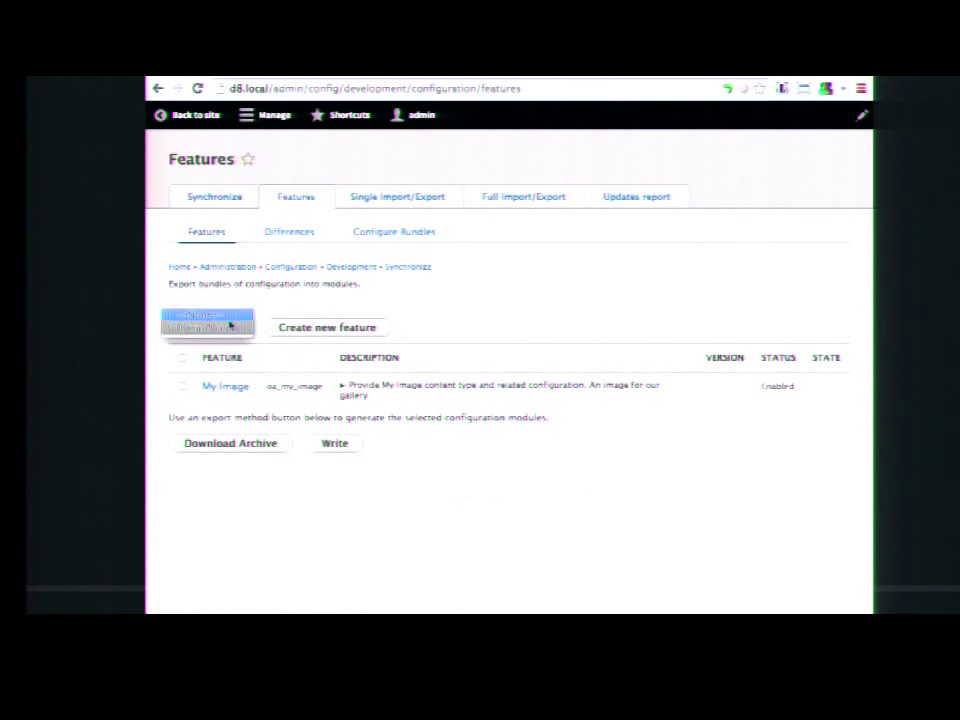
pyautogui.click(231, 321)
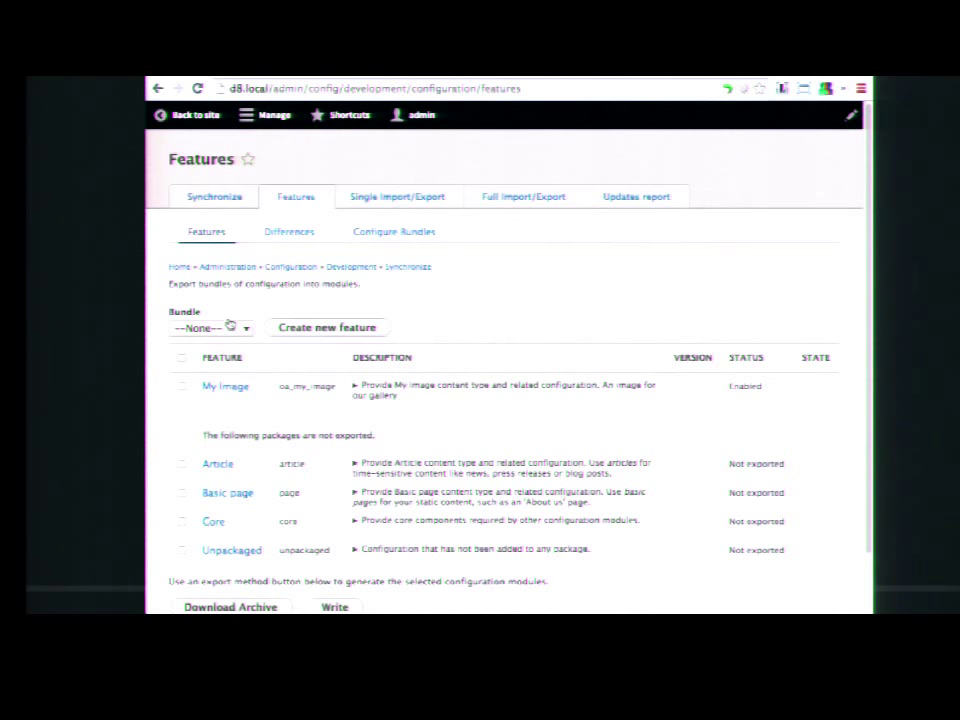
# In oa_my_image.info.yml, replace the features value true with a nested entry bundle: 'oa'.
pyautogui.hotkey('ctrl', 'Right')
pyautogui.doubleClick(554, 278)
pyautogui.press('BackSpace')
pyautogui.press('Return')
pyautogui.write('bundle')
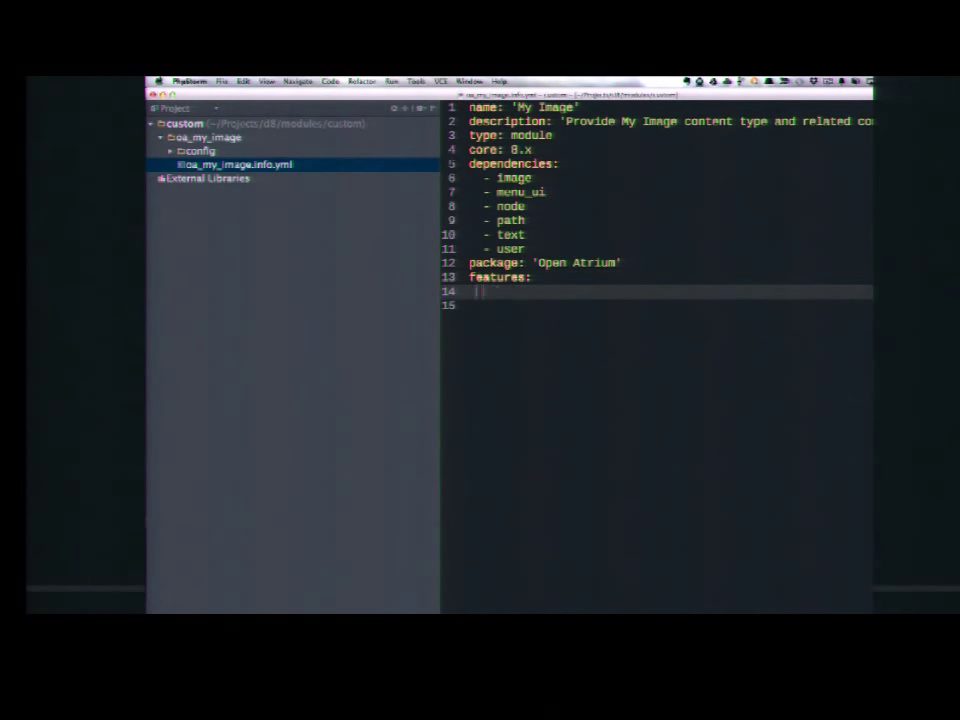
pyautogui.write(": 'oa'")
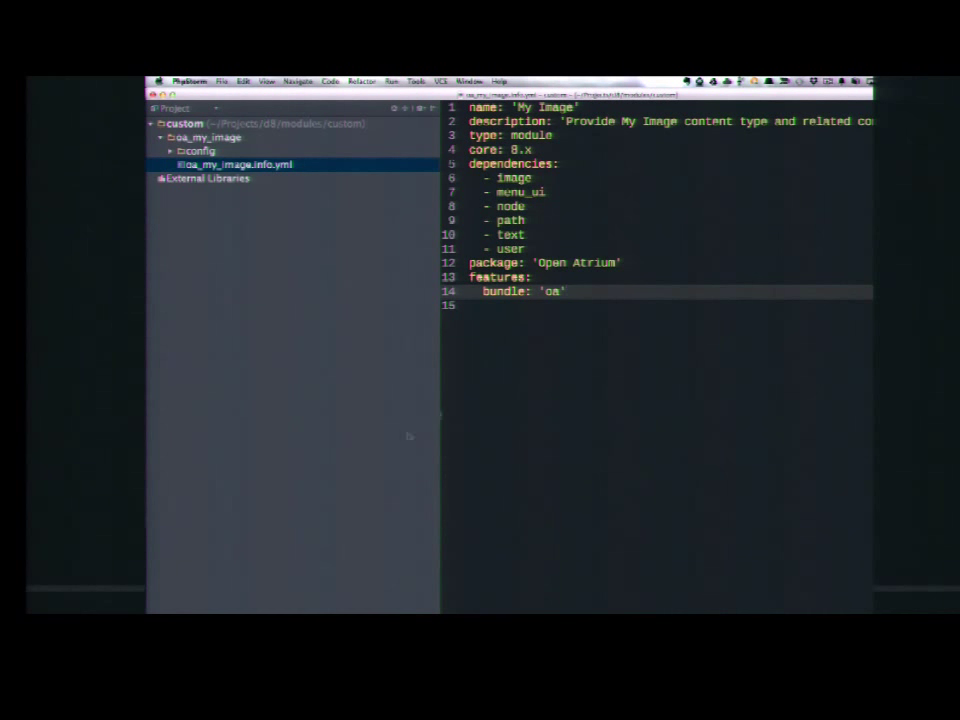
# Switch to the terminal, list all features with drush fl and examine the My Image row.
pyautogui.hotkey('ctrl', 'Left')
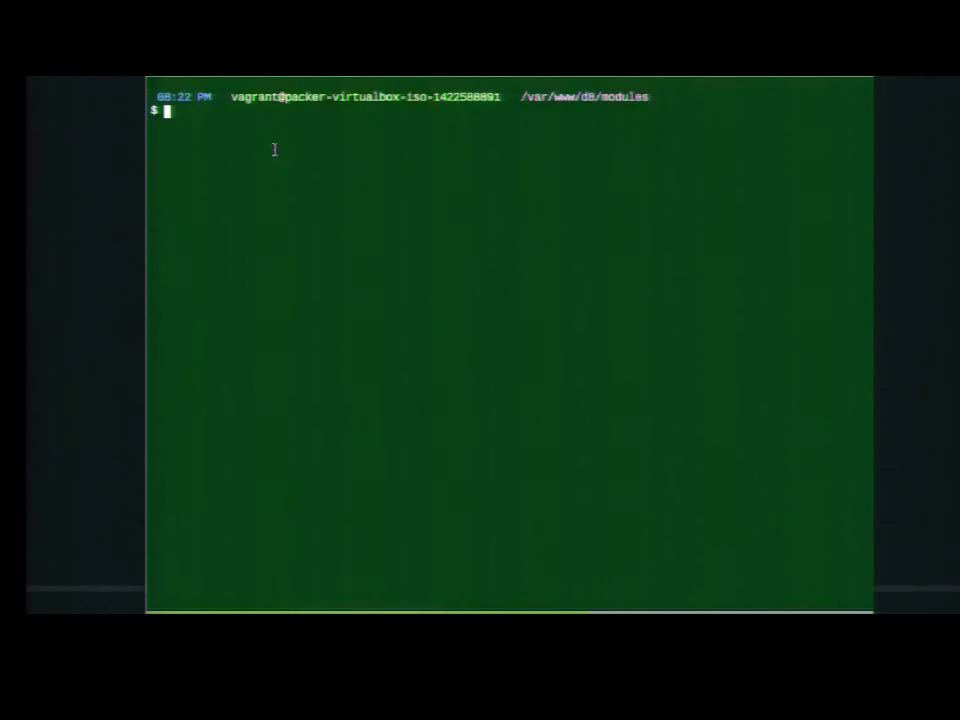
pyautogui.write('drush fl')
pyautogui.press('Return')
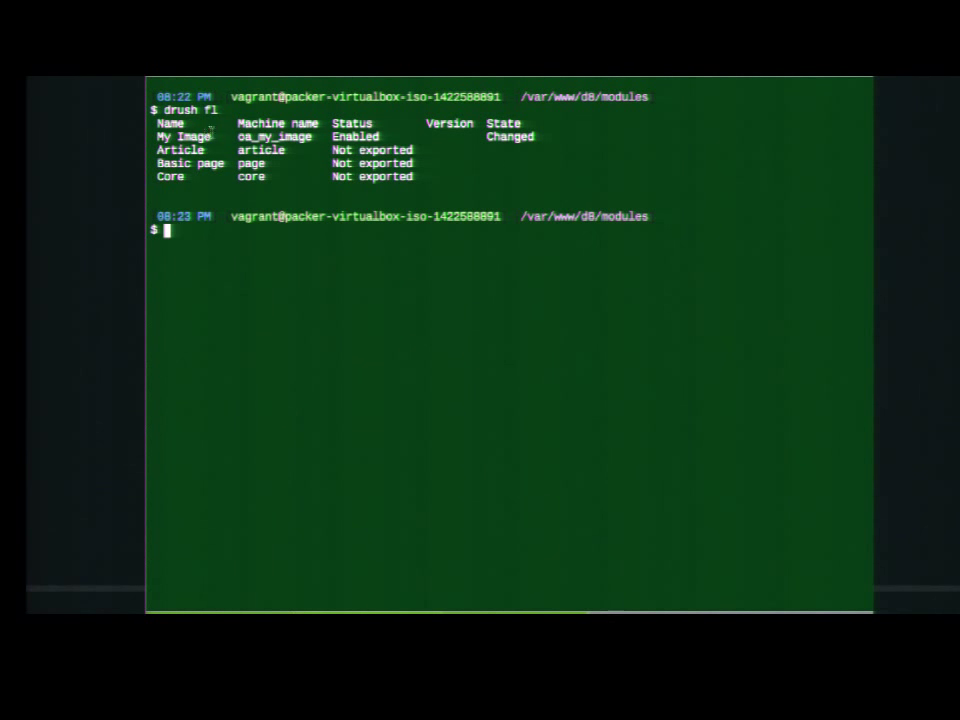
pyautogui.moveTo(157, 136); pyautogui.dragTo(551, 137)
pyautogui.click(403, 229)
# List the configuration objects of the oa_my_image feature with drush fl.
pyautogui.write('drush fl')
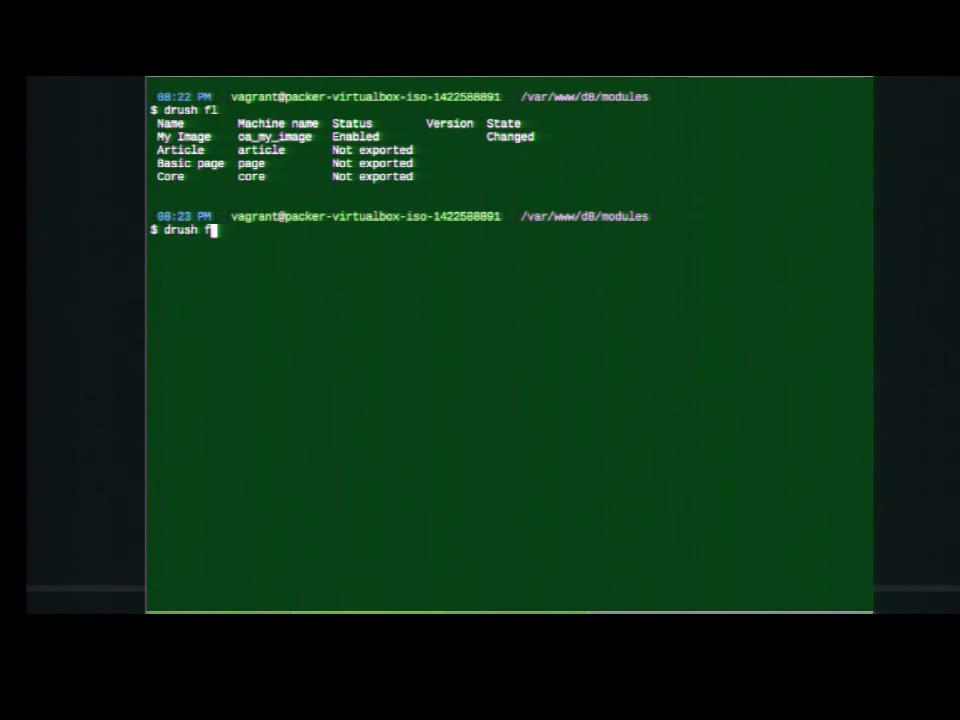
pyautogui.write(' oa_my_image')
pyautogui.press('Return')
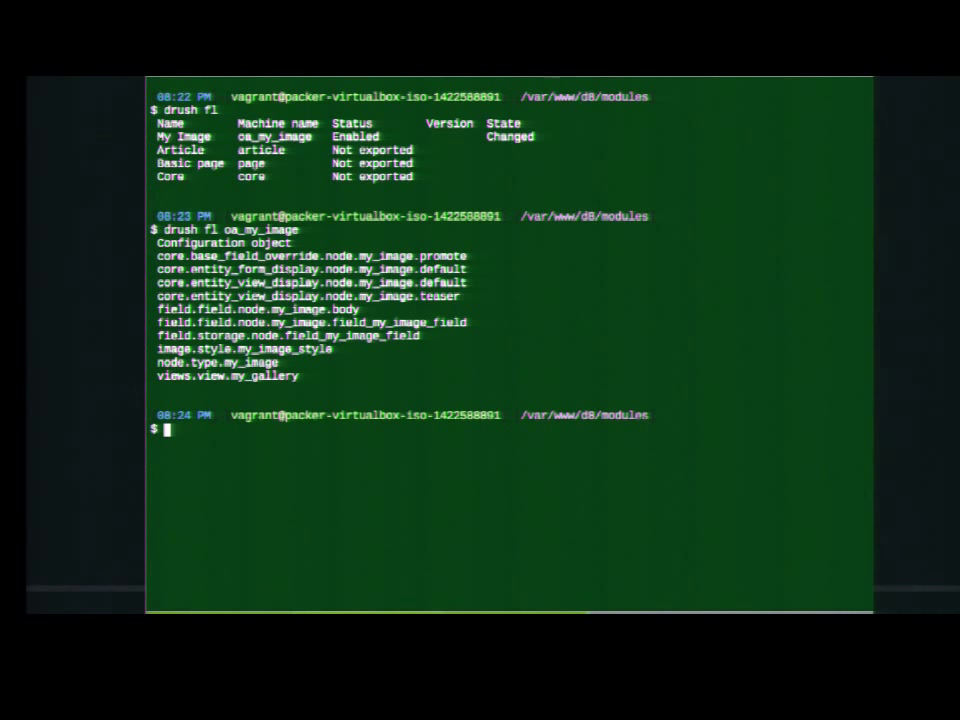
# Show the differences between code and active configuration for oa_my_image with drush fd.
pyautogui.write('drush fd oa_my_im')
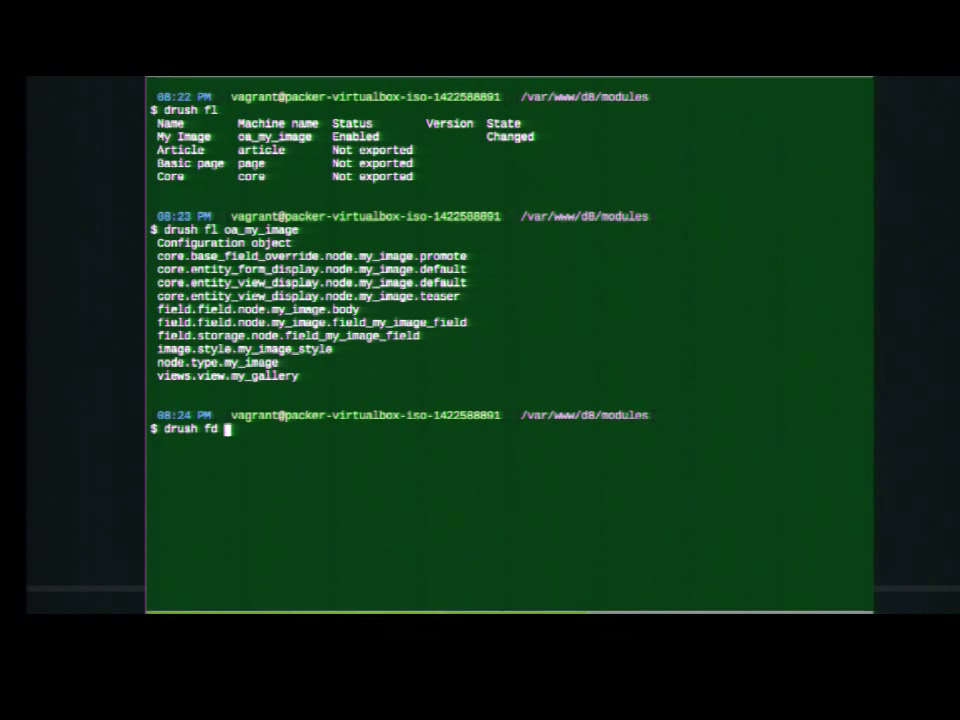
pyautogui.write('age')
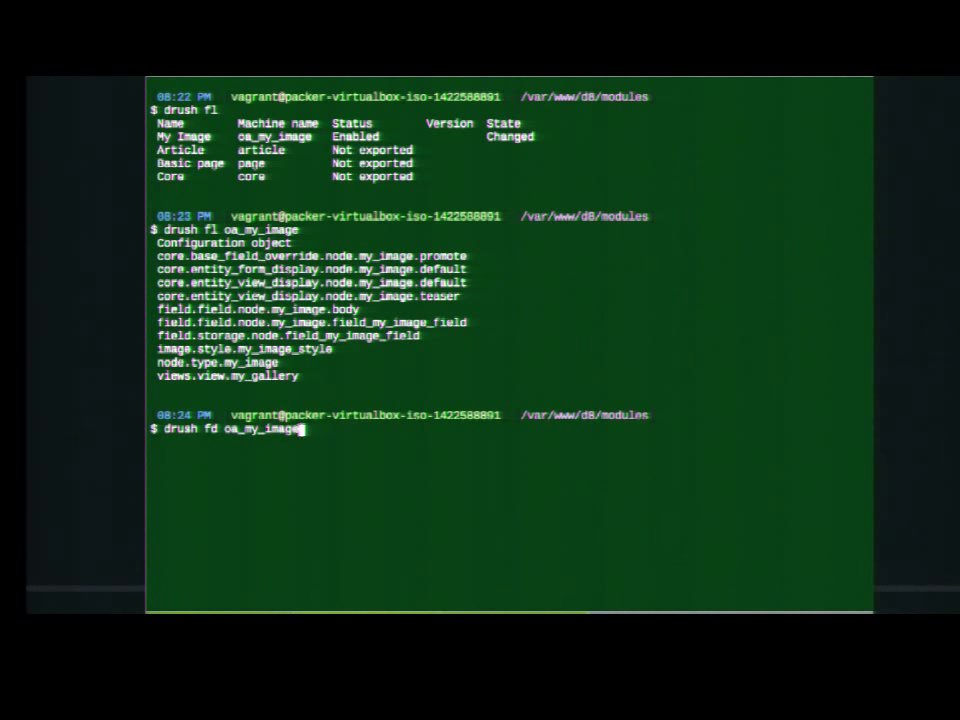
pyautogui.press('Return')
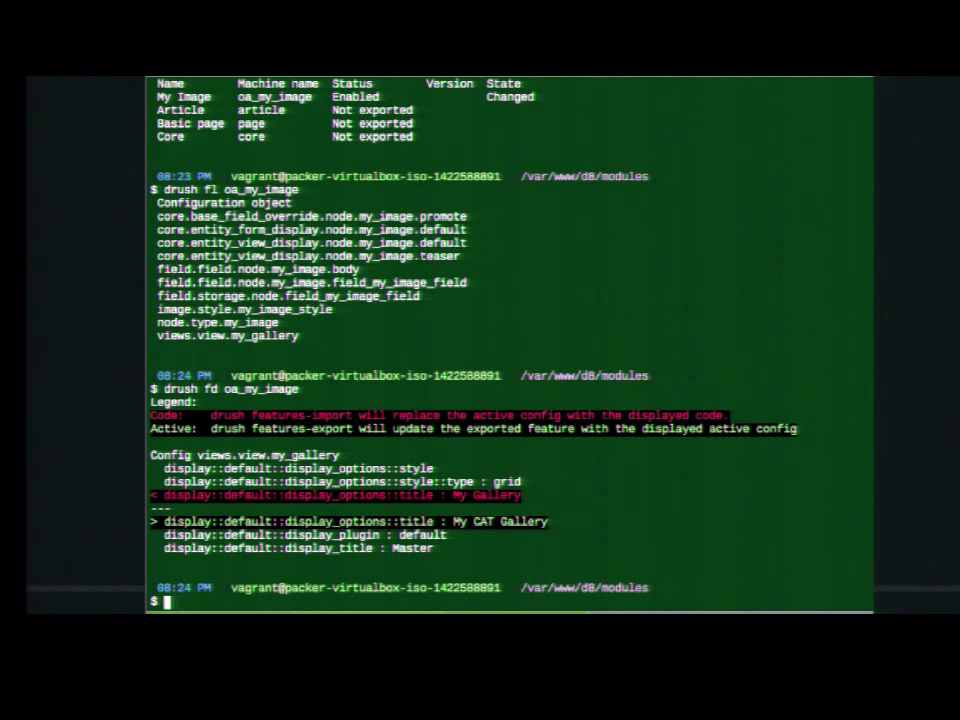
# Start importing oa_my_image with drush fim and decline the import of views.view.my_gallery.
pyautogui.write('drush f')
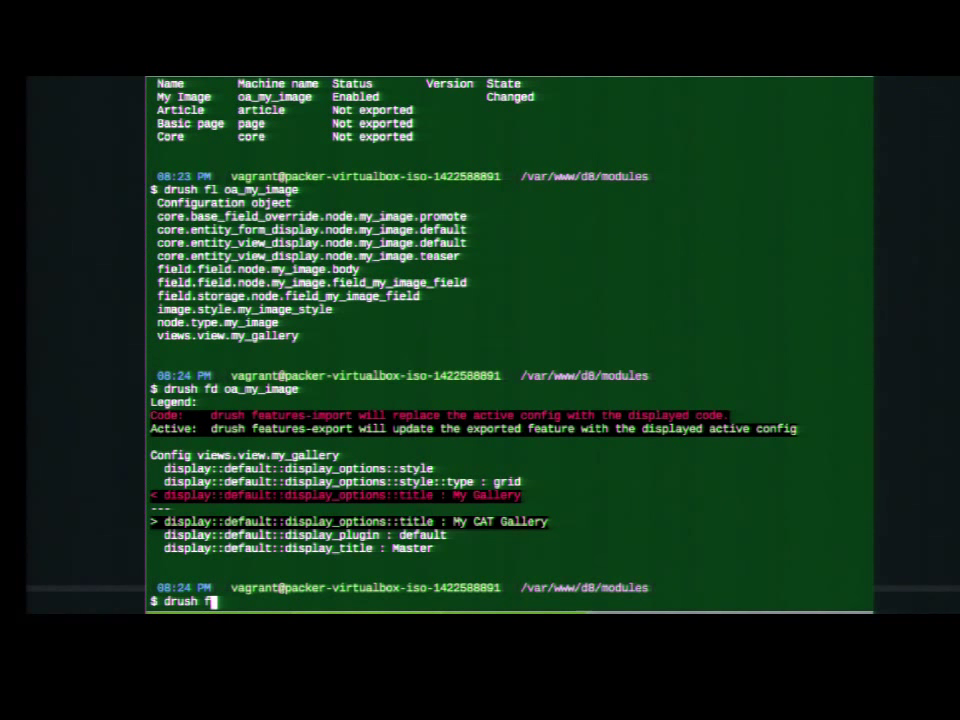
pyautogui.write('im oa_my_image')
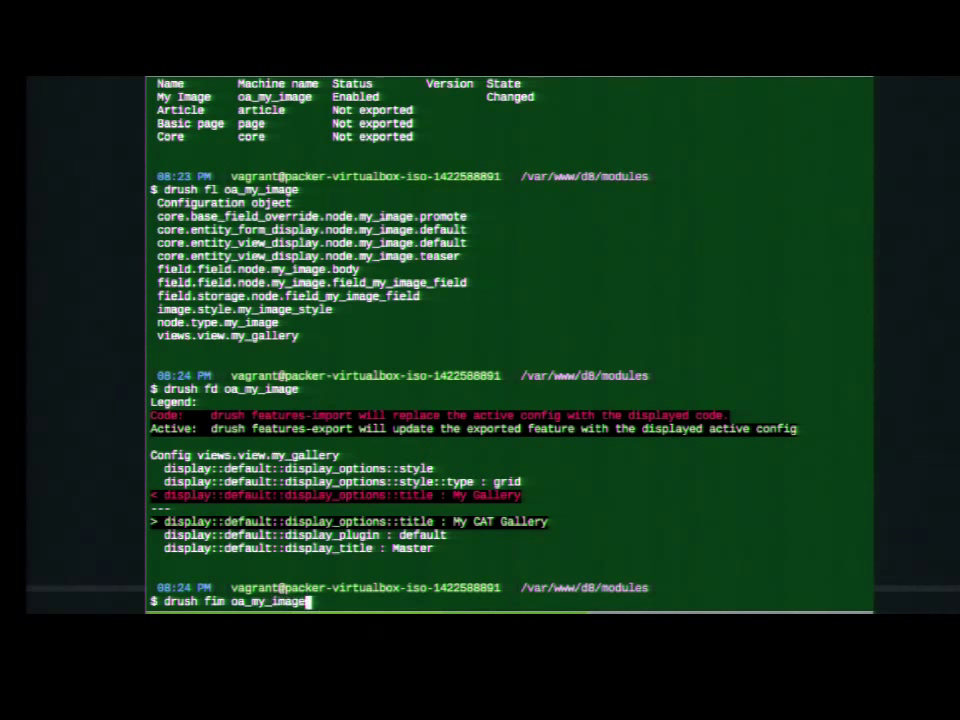
pyautogui.press('Return')
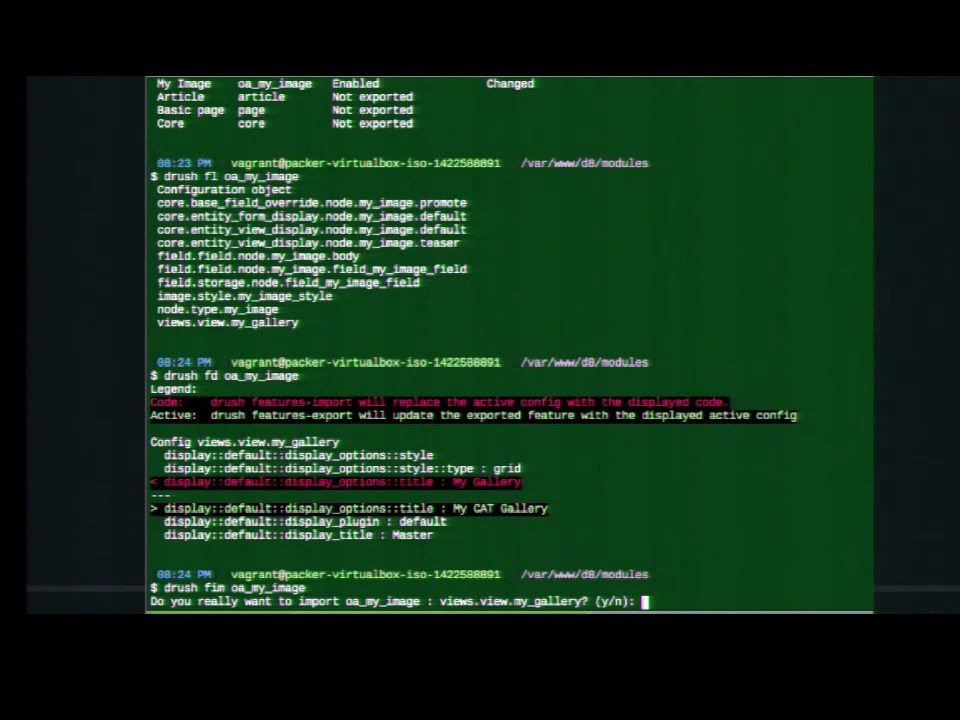
pyautogui.write('n')
pyautogui.press('Return')
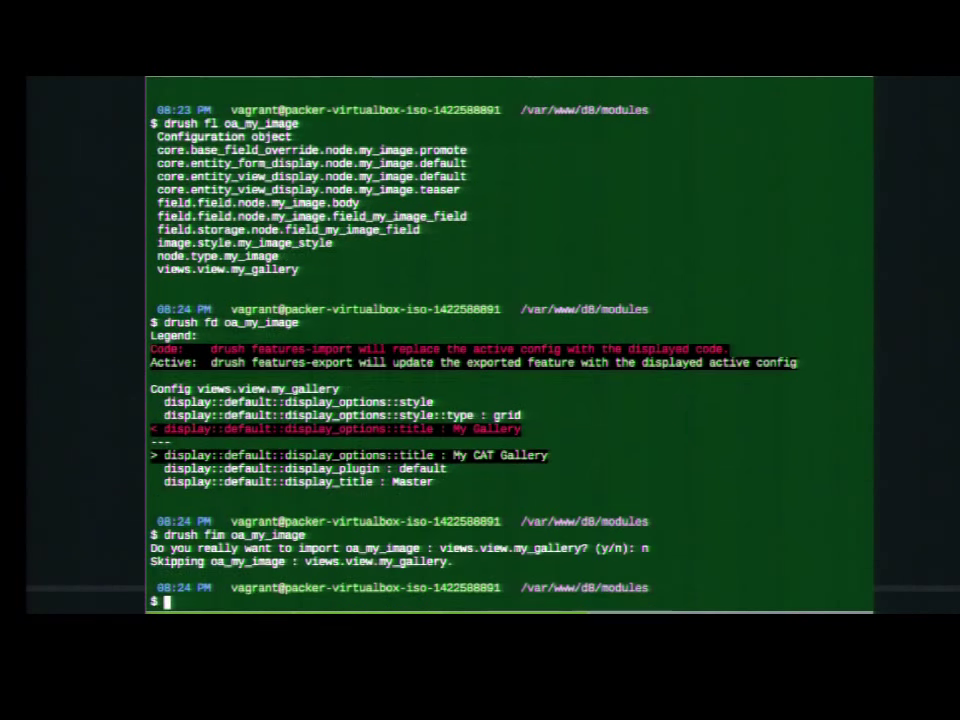
# Start exporting oa_my_image with drush fex and decline overwriting the existing extension.
pyautogui.write('drush fe')
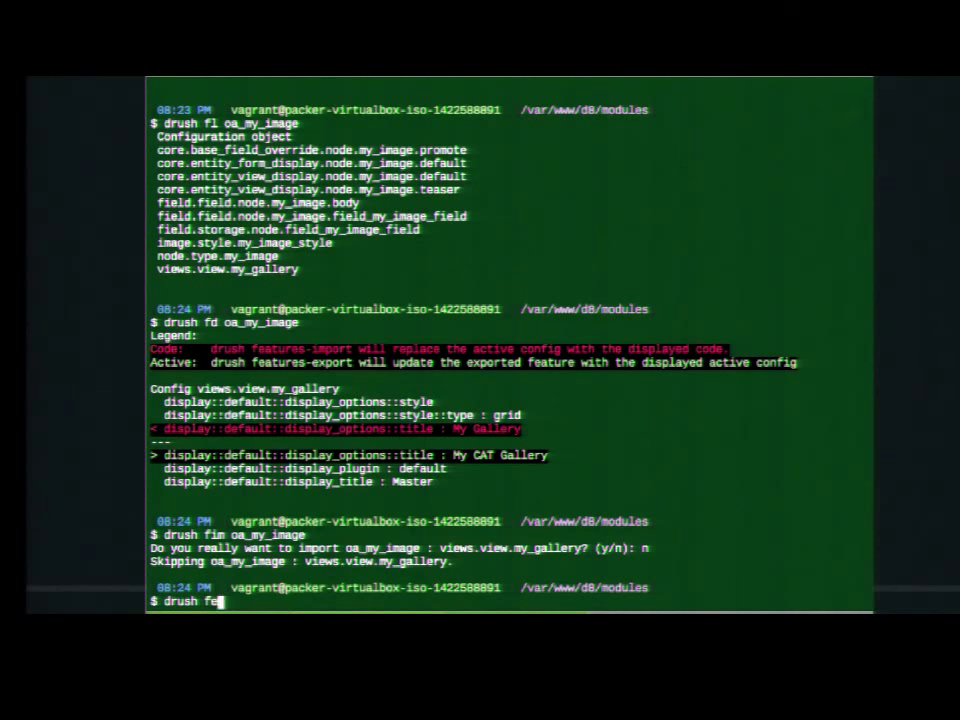
pyautogui.write('x oa_my_image')
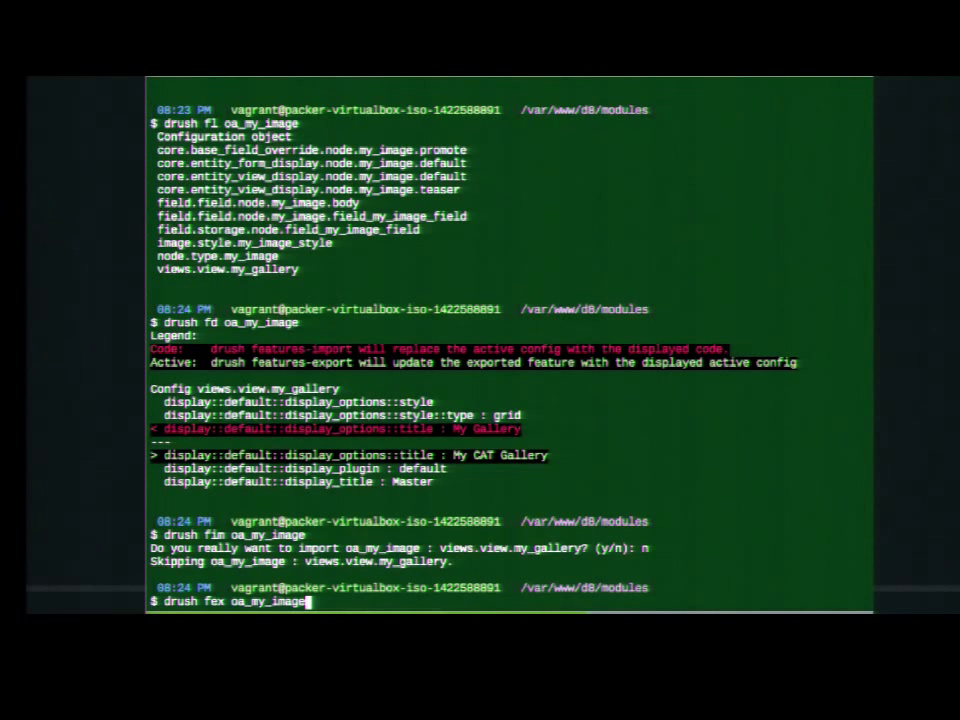
pyautogui.press('Return')
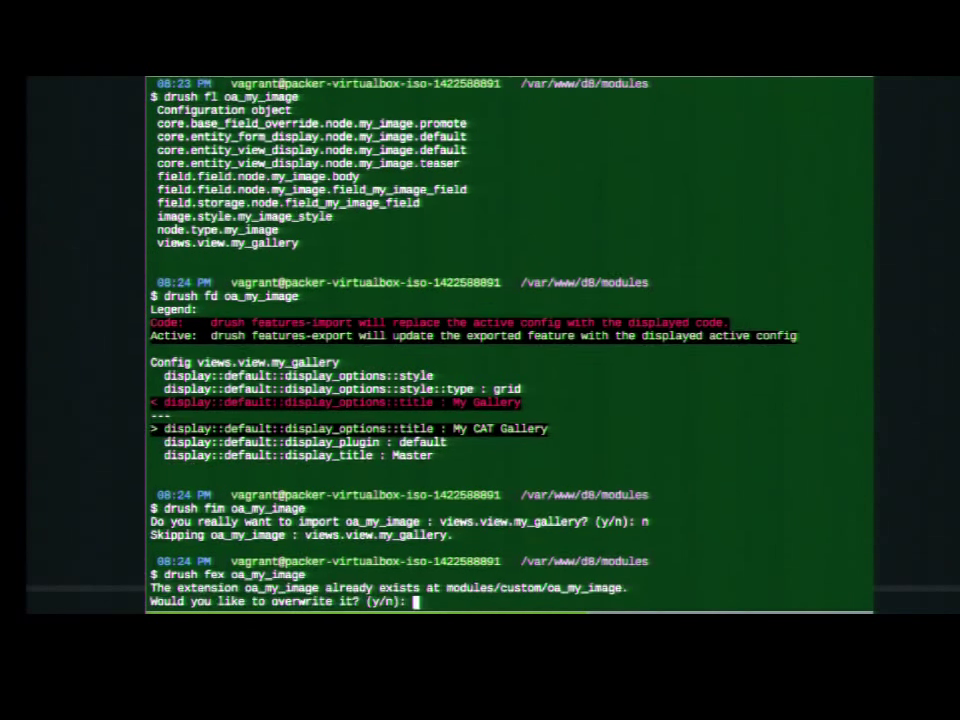
pyautogui.write('n')
pyautogui.press('Return')
# Run drush fd on oa_my_image again to recheck its configuration differences.
pyautogui.write('drush')
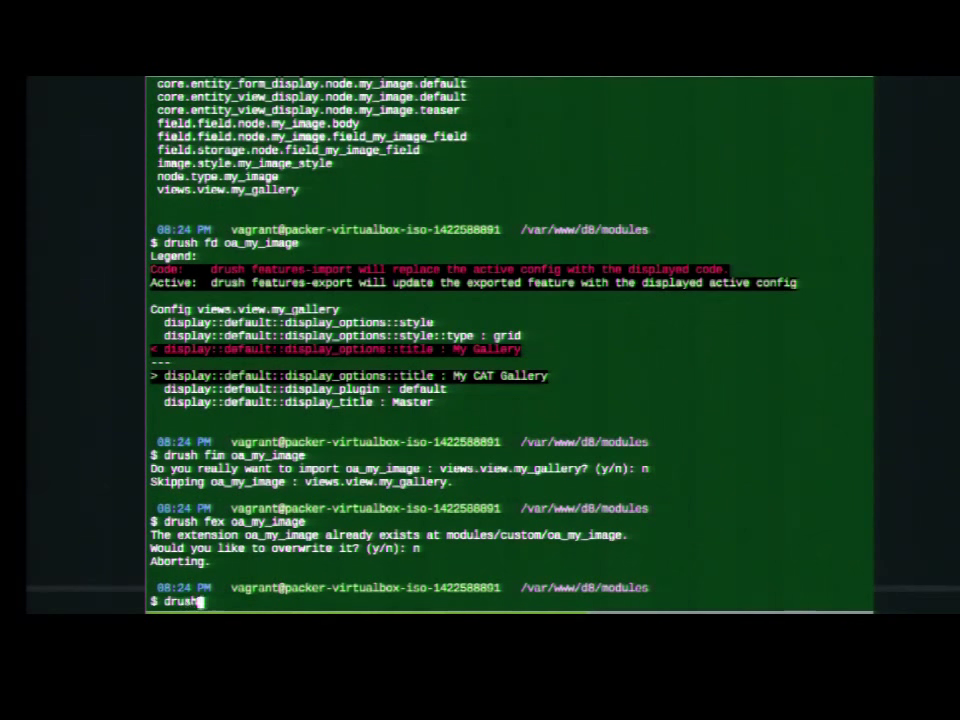
pyautogui.write(' fd oa_my_image')
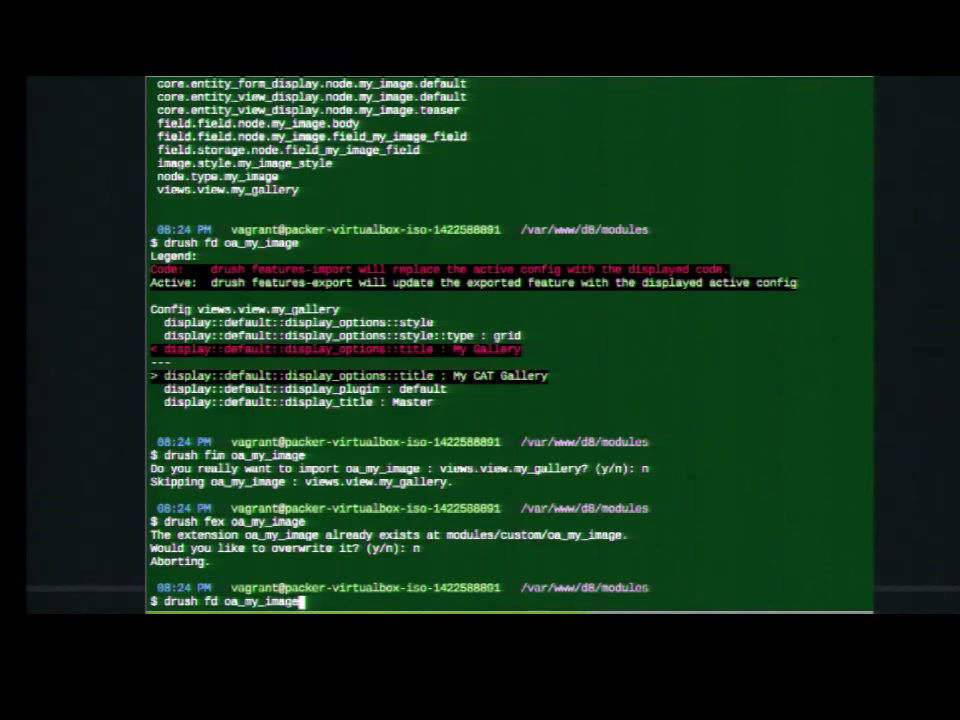
pyautogui.press('Return')
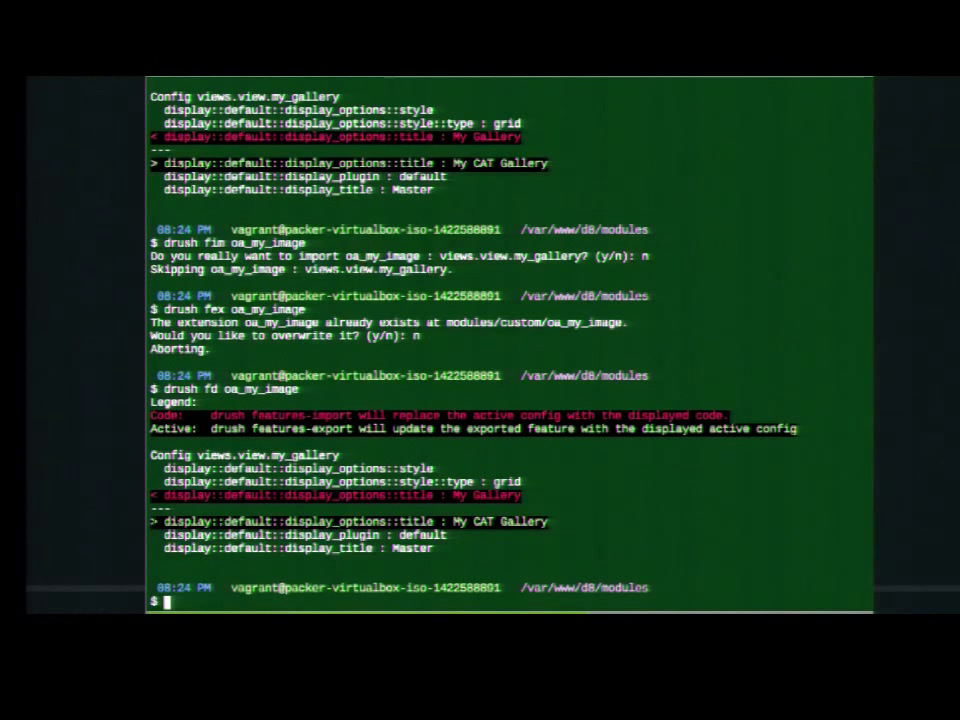
# Run drush fr on the My Image feature.
pyautogui.write('drush fr oa_my_i')
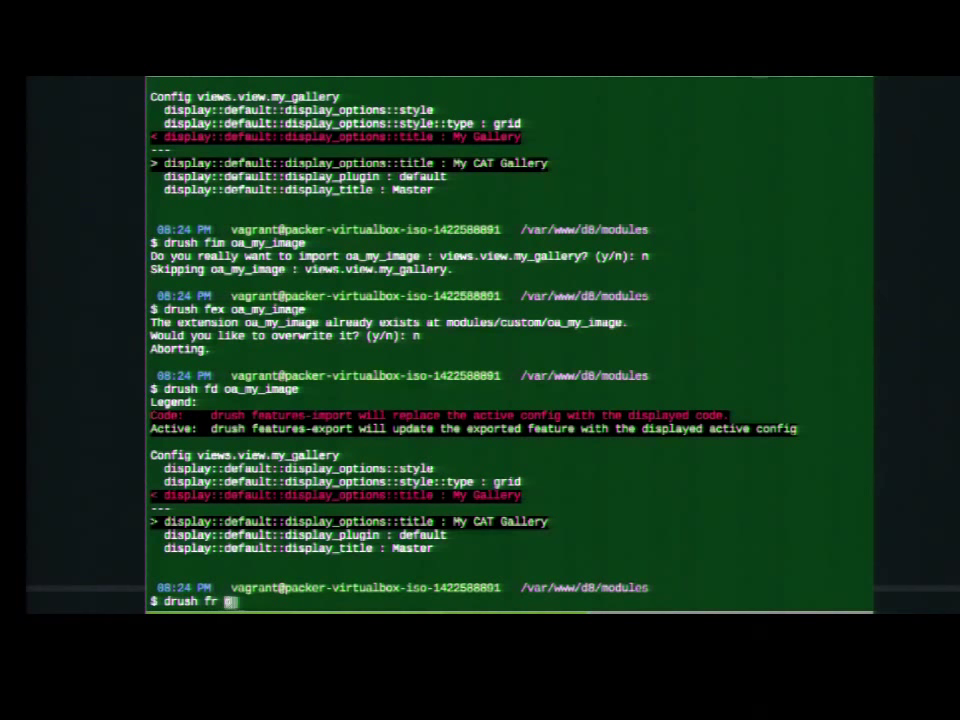